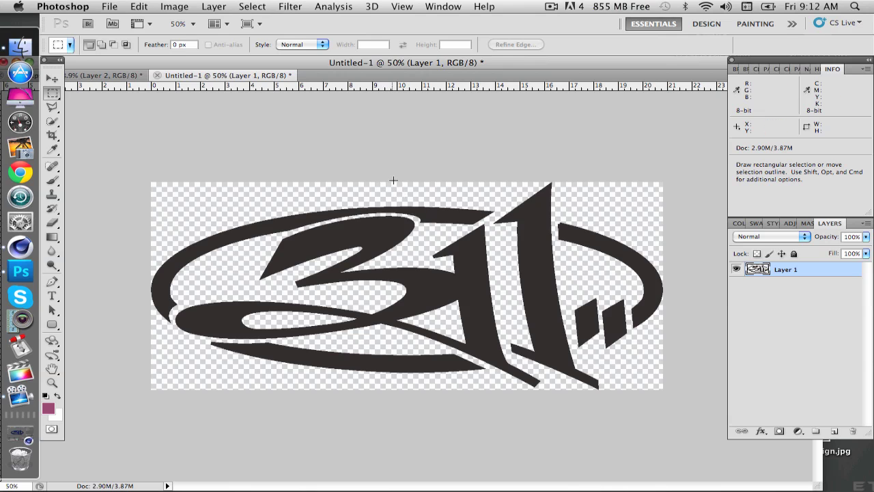
Step: Close the '311 logo' and 'Untitled 1' Cinema 4D projects unsaved, minimize, and return to Photoshop
click(22, 247)
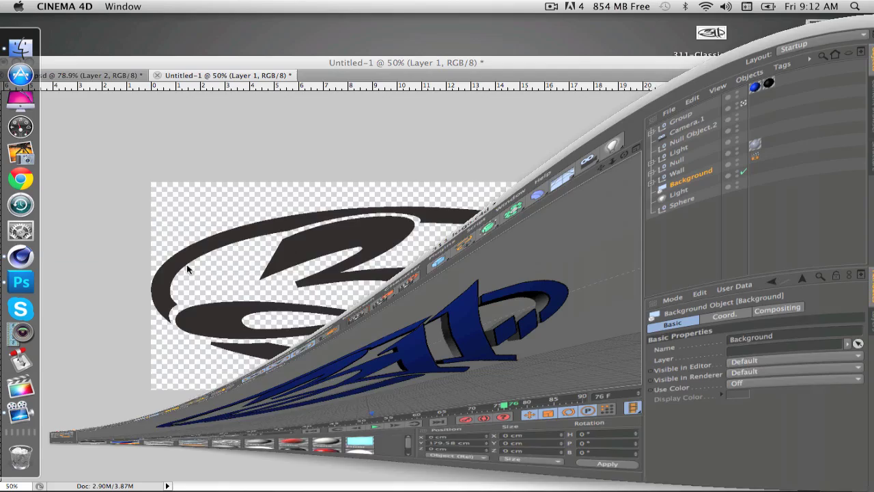
click(72, 20)
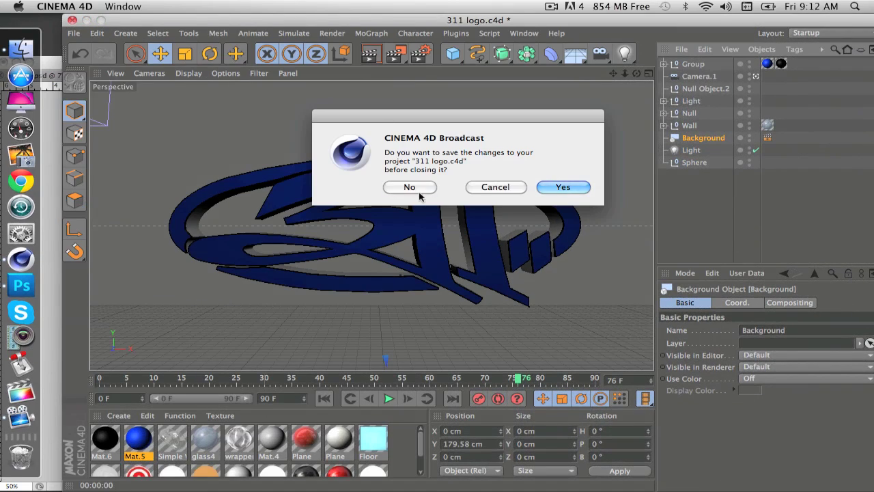
click(409, 187)
click(72, 20)
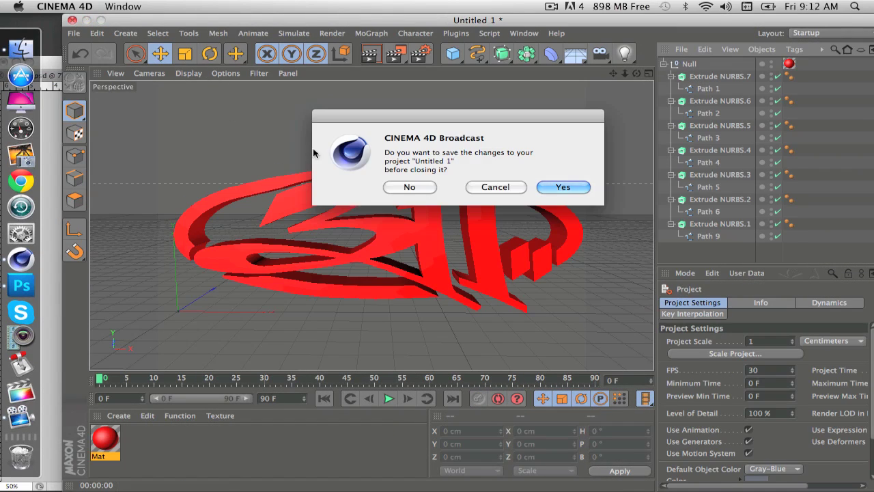
click(410, 187)
click(86, 21)
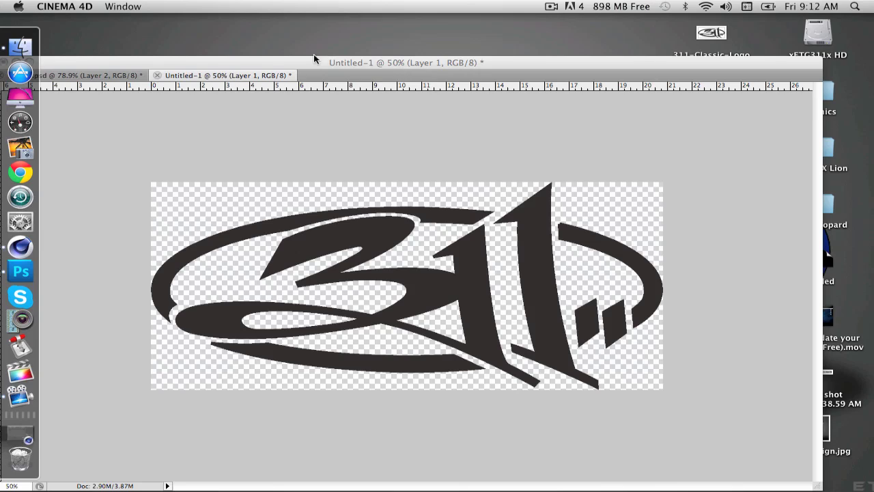
click(314, 54)
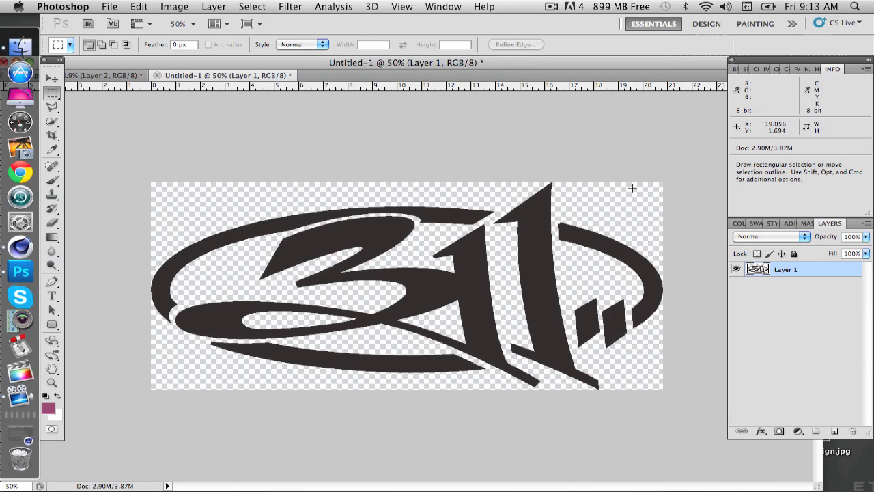
Step: Load Layer 1's logo pixels as a selection with Select Pixels
right_click(763, 271)
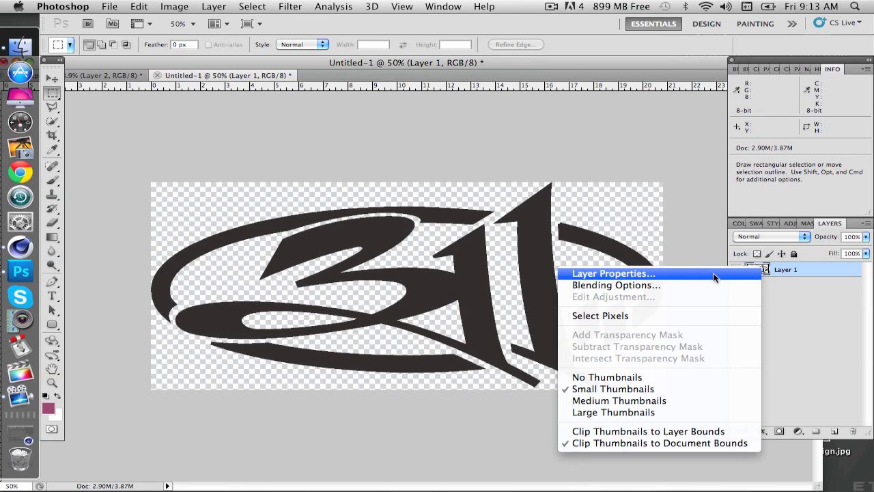
click(666, 313)
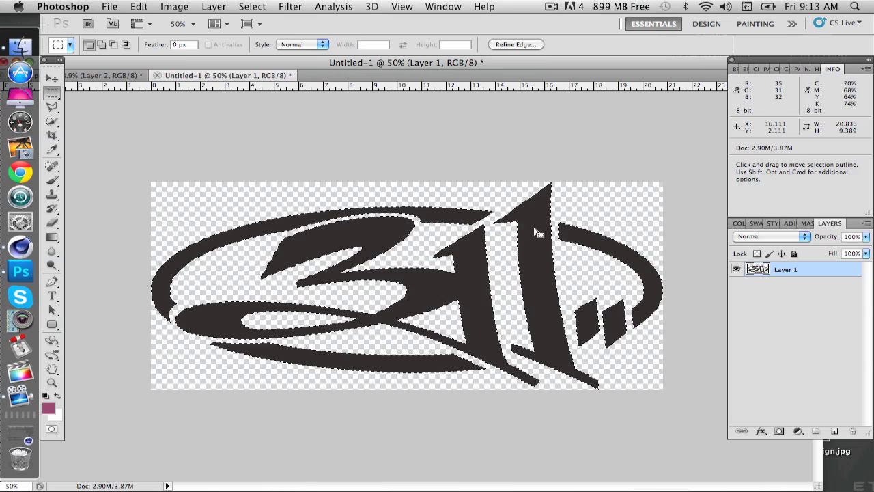
Step: Make a work path from the logo selection at 2.0-pixel tolerance
right_click(320, 240)
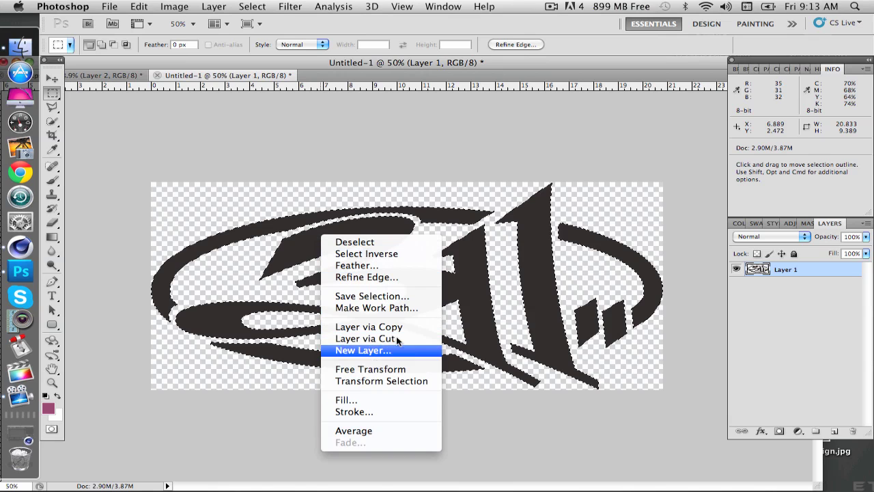
click(395, 309)
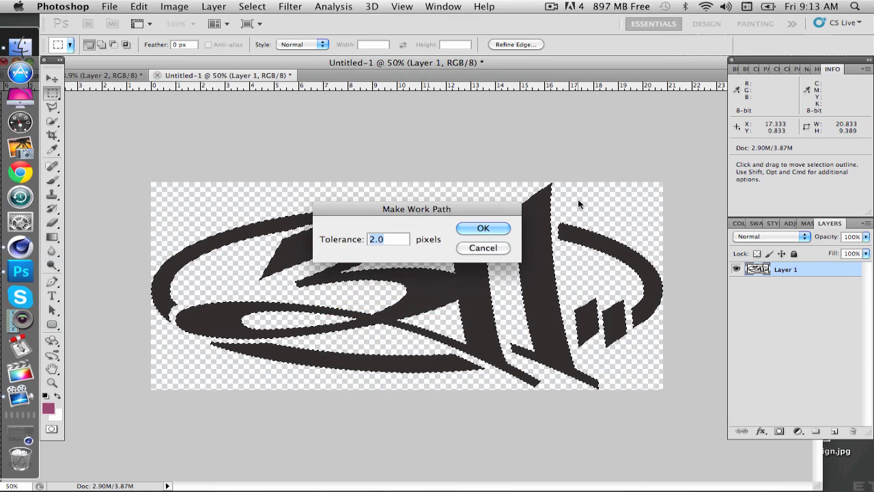
click(490, 230)
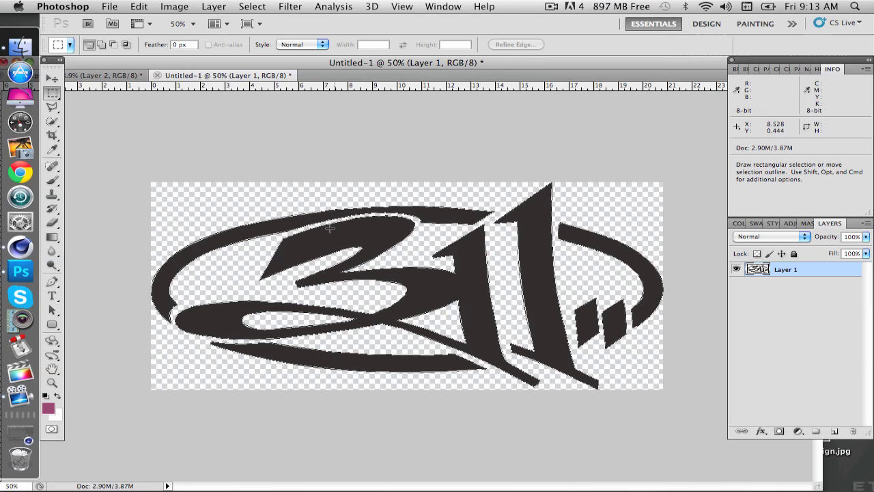
click(112, 6)
mouse_move(191, 289)
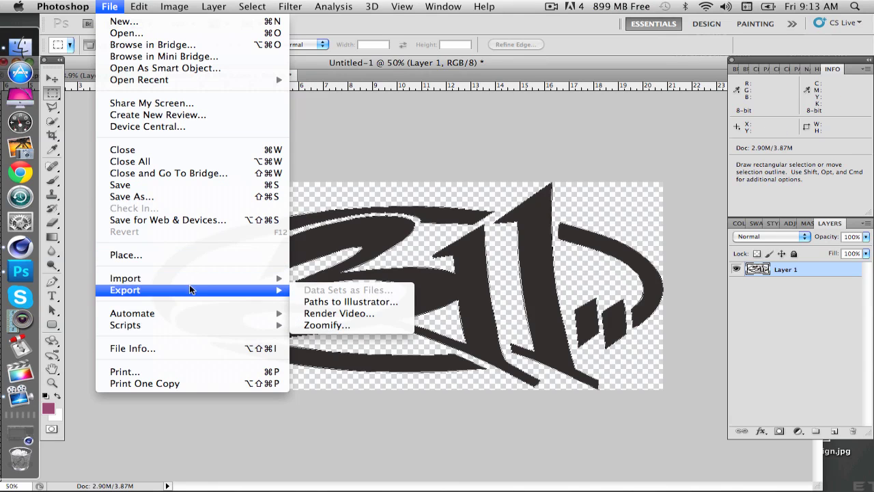
click(327, 303)
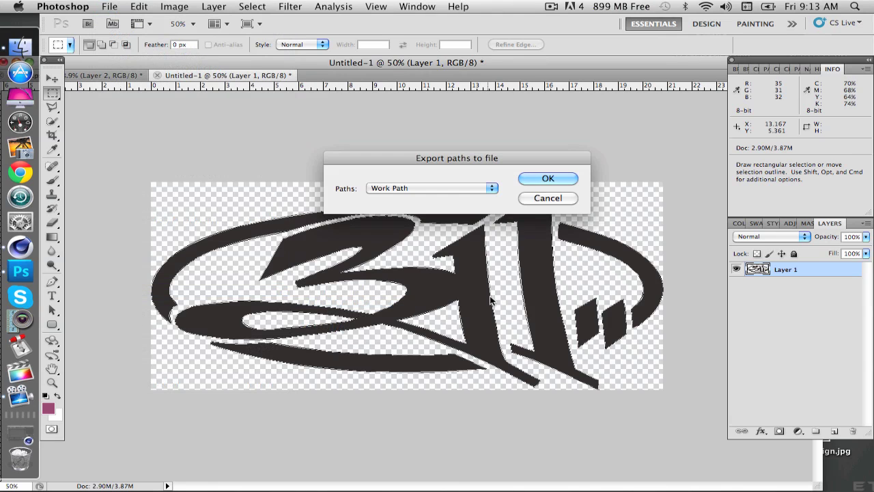
click(545, 180)
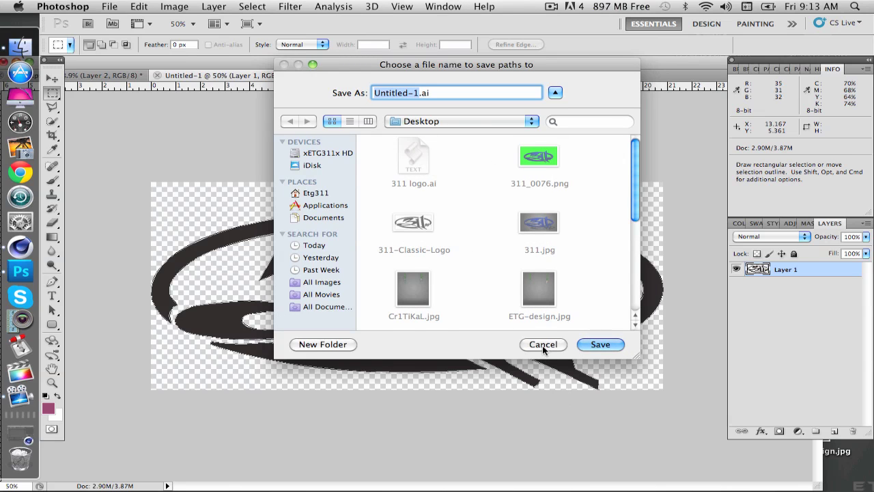
click(543, 346)
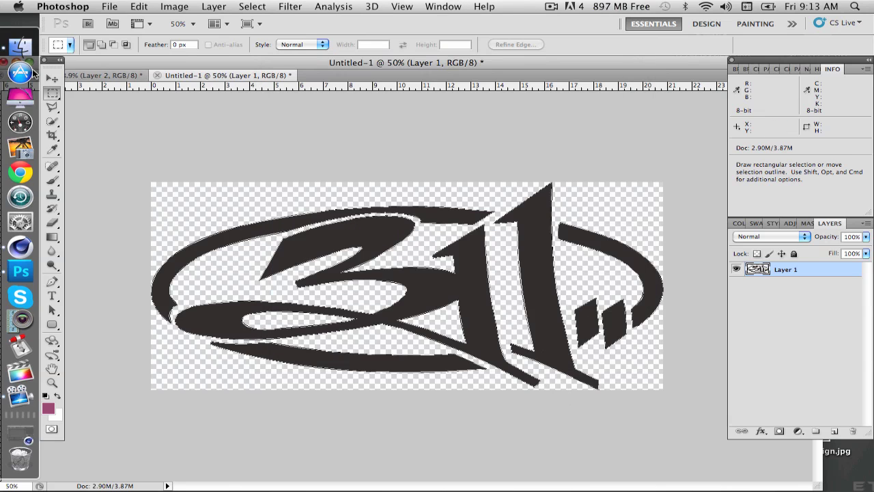
Step: Bring Cinema 4D forward, nudge its window left, and browse the Objects File menu
click(16, 248)
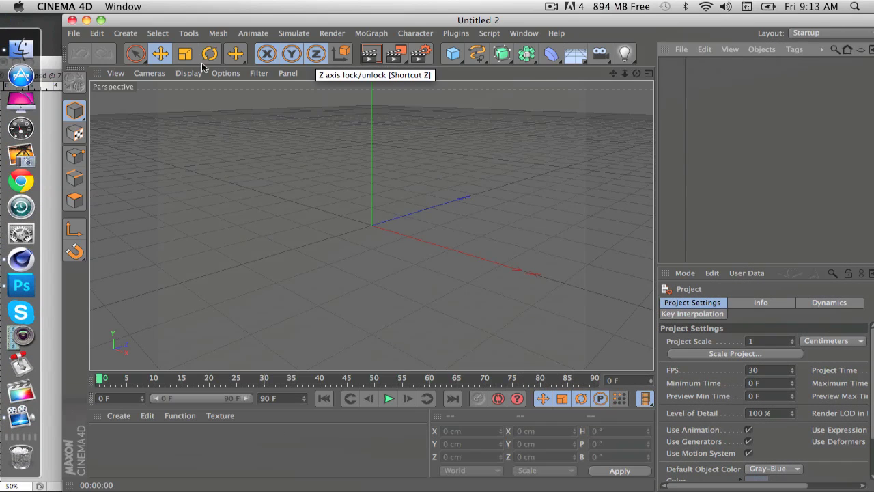
drag(252, 22, 233, 15)
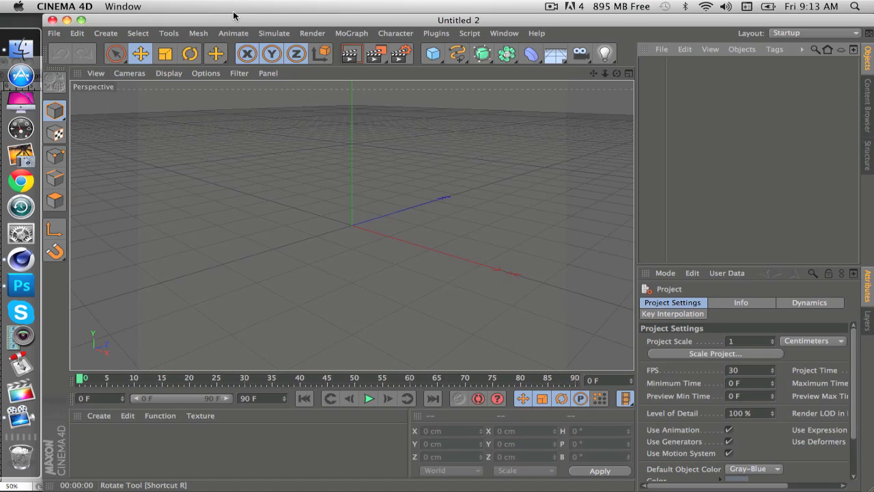
click(138, 33)
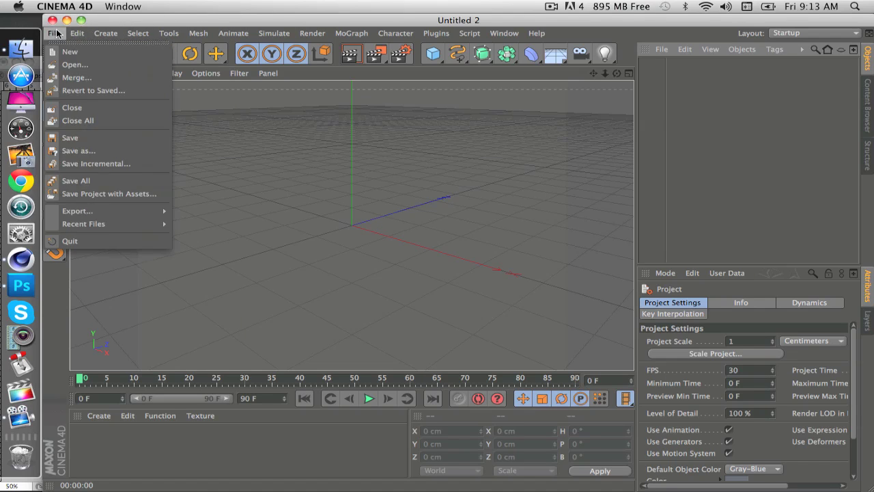
click(333, 164)
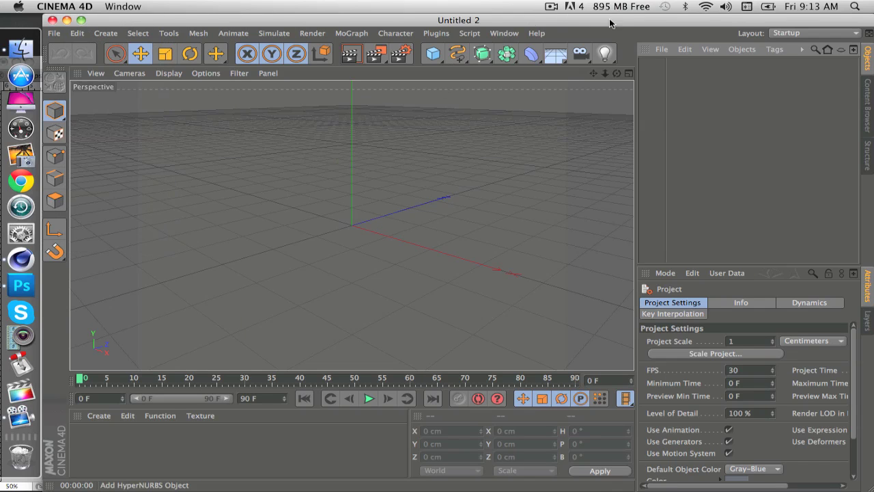
Step: Merge '311 logo.ai' into the scene, accepting the Illustrator import settings
click(665, 51)
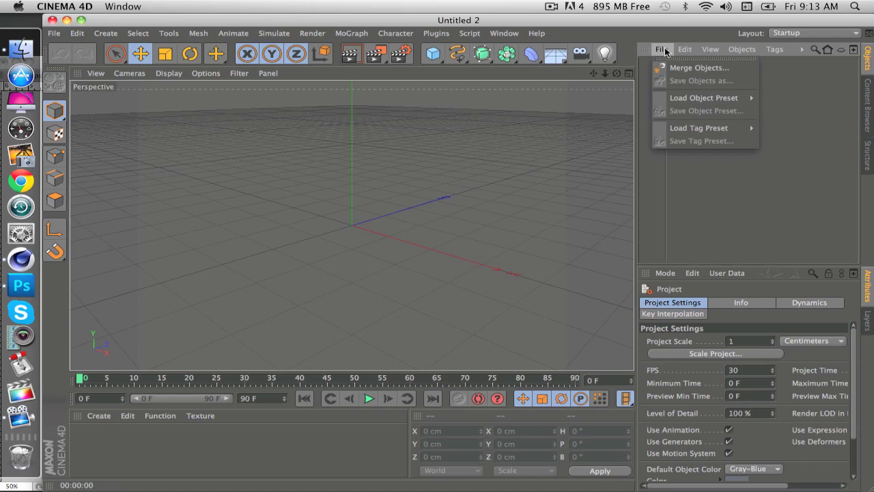
click(676, 67)
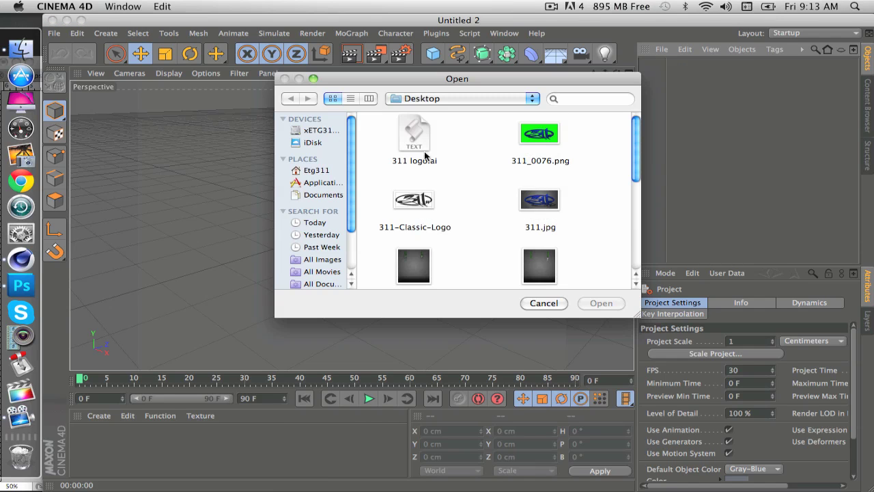
click(423, 142)
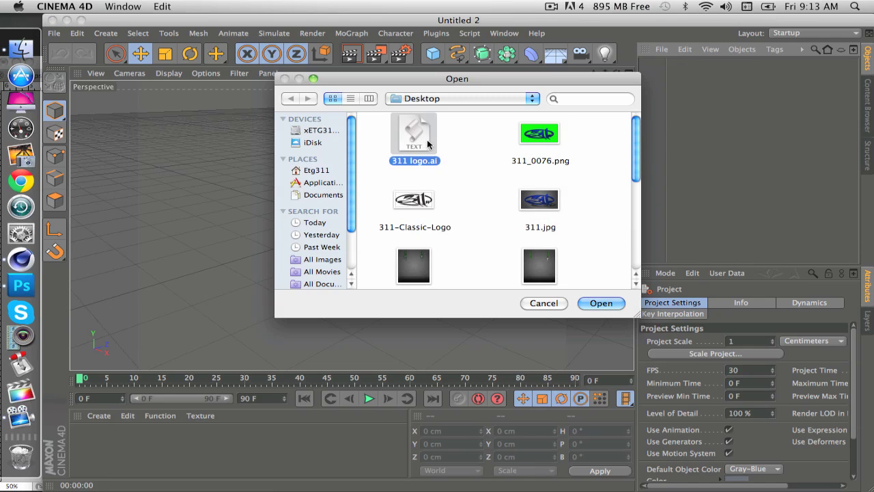
click(600, 303)
click(624, 419)
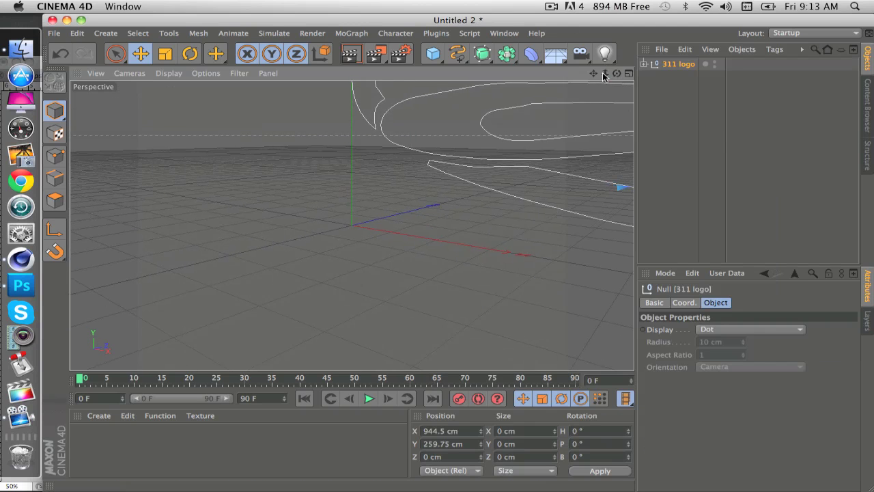
Step: Orbit and zoom the viewport to frame the 311 logo splines front-on
scroll(351, 226, up, 5)
alt+drag(596, 143, 351, 225)
scroll(351, 225, down, 5)
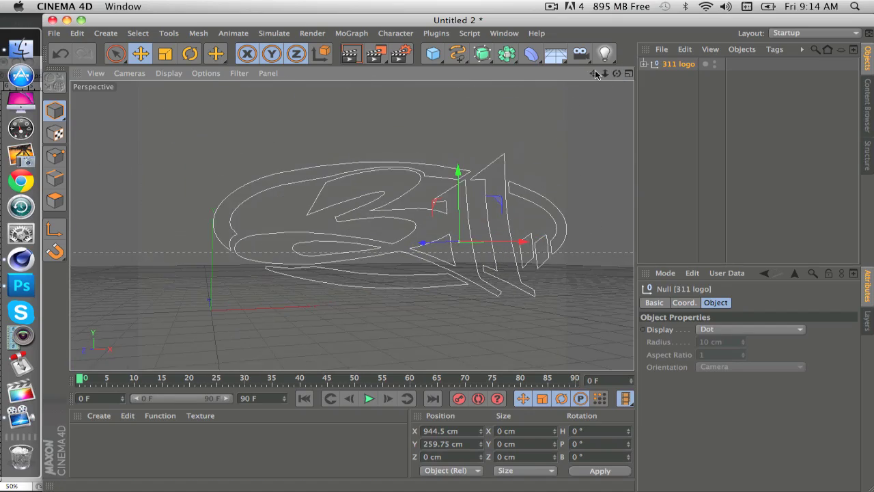
alt+drag(459, 255, 517, 164)
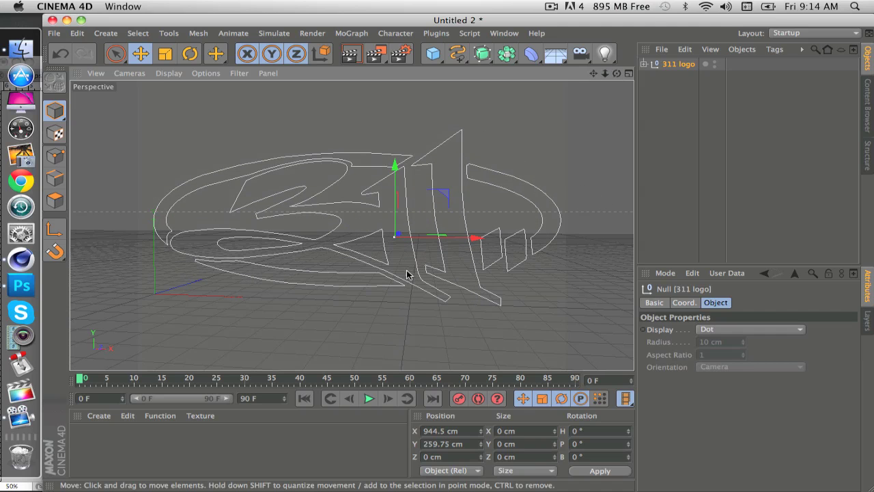
Step: Add an Extrude NURBS generator and paste six copies, giving seven in total
click(482, 54)
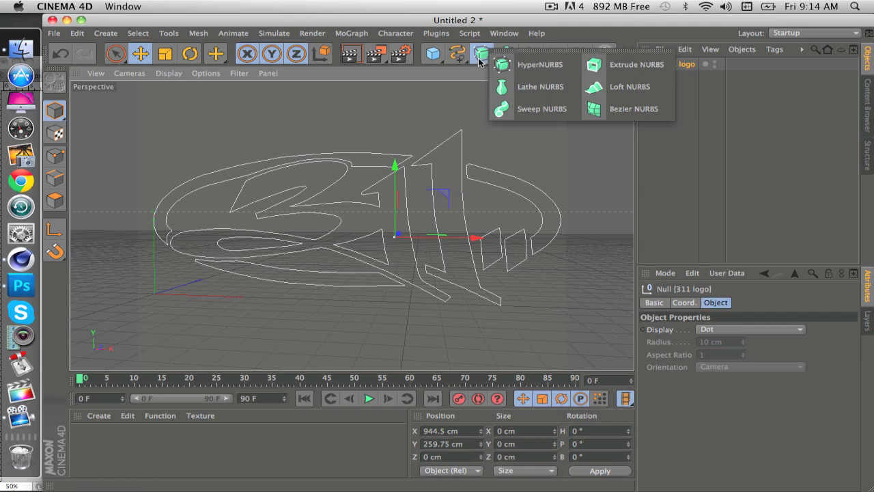
click(602, 66)
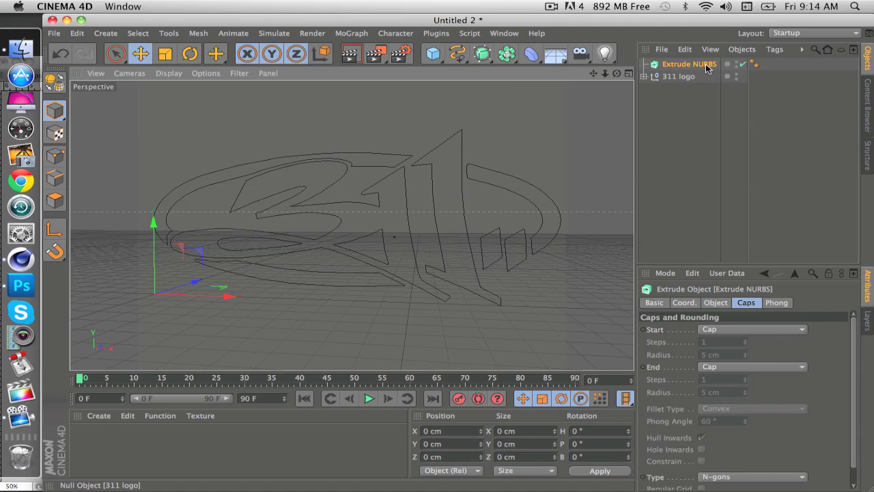
click(645, 76)
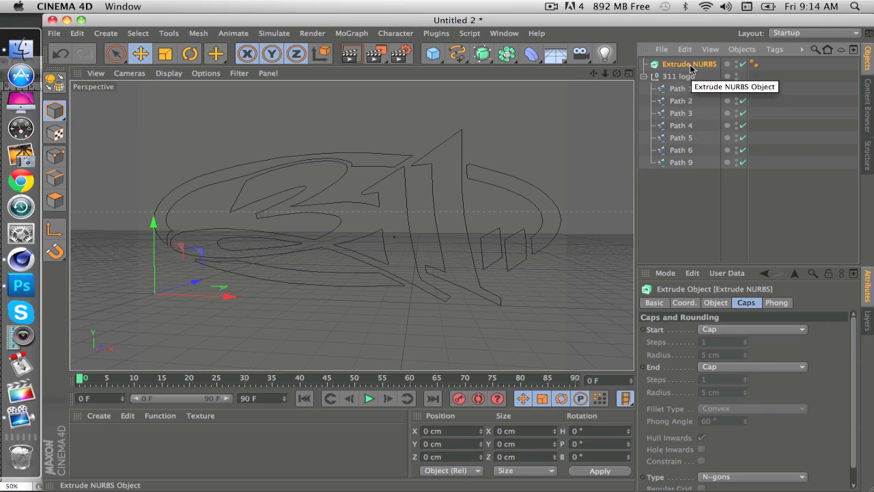
key(super+v)
key(super+v)
key(super+v)
key(super+v)
key(super+v)
key(super+v)
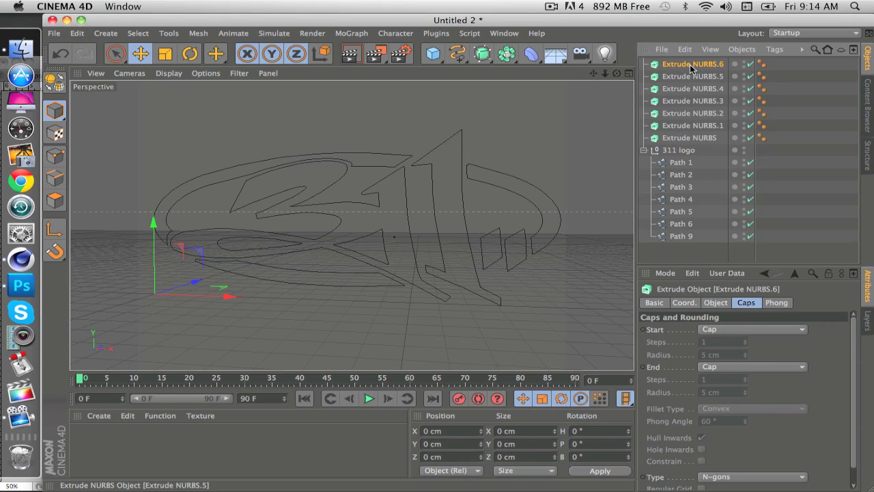
Step: Place Paths 1, 2, 4 and 5 into their own Extrude NURBS and delete the empty 311 logo group
click(686, 162)
drag(696, 69, 696, 67)
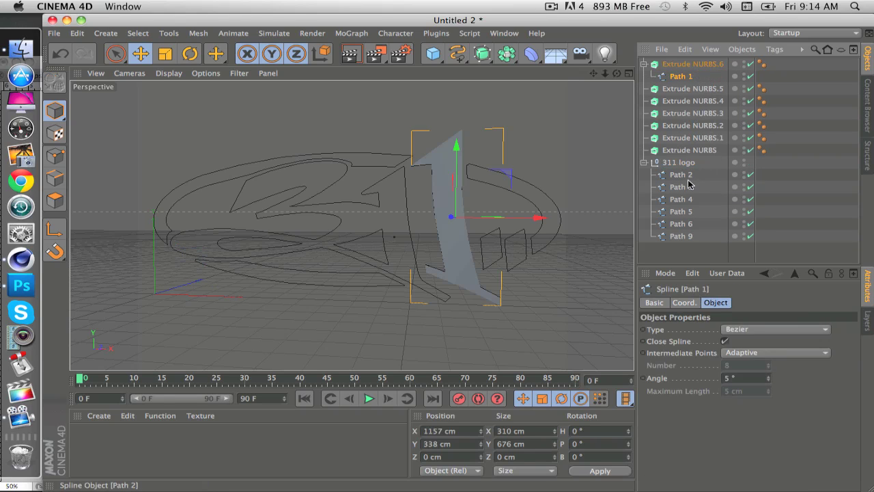
drag(686, 175, 694, 114)
drag(686, 197, 697, 170)
mouse_move(686, 227)
mouse_down()
mouse_move(693, 188)
mouse_move(683, 230)
mouse_move(685, 213)
mouse_up()
click(683, 238)
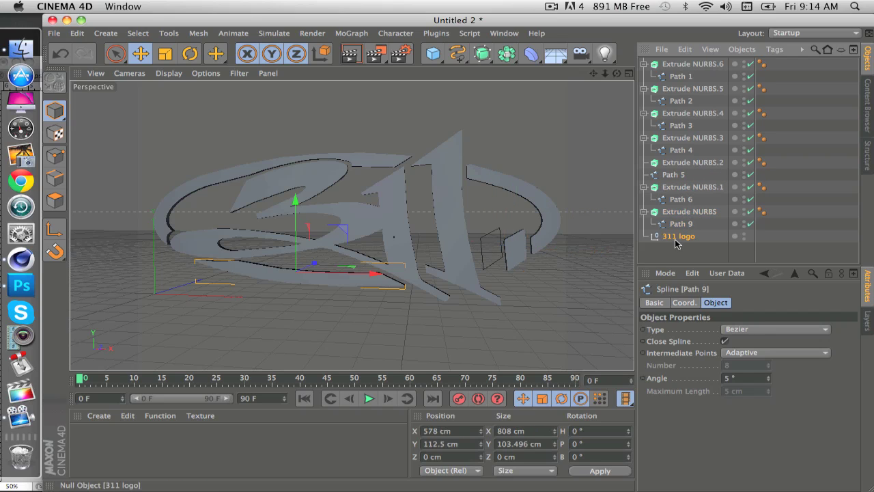
key(Delete)
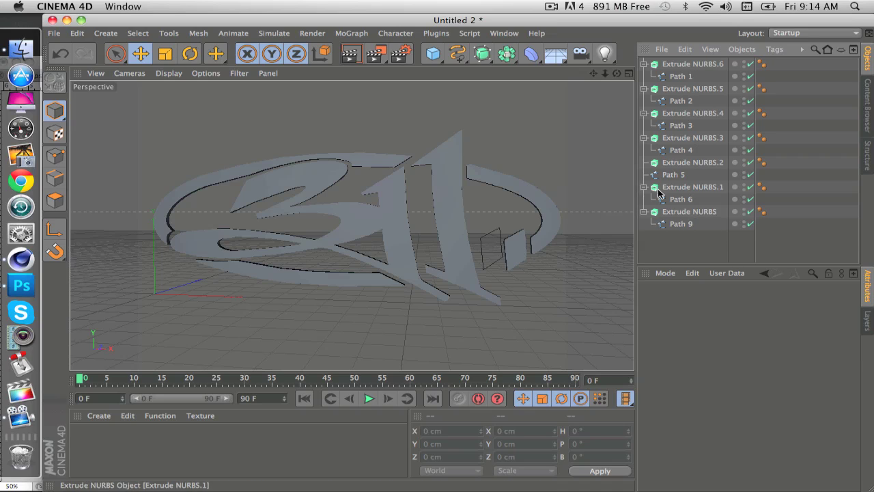
Step: Undo a stray HyperNURBS, delete the extra Extrude NURBS.7, and clear the selection
click(481, 54)
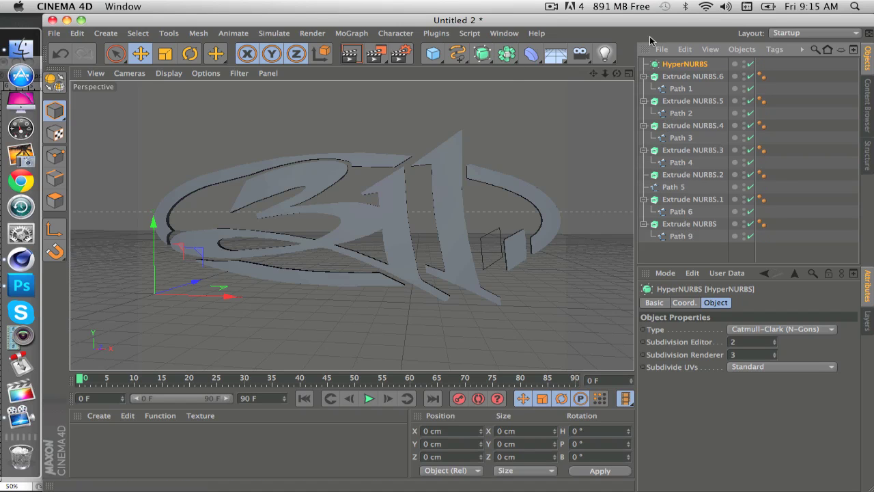
key(super+z)
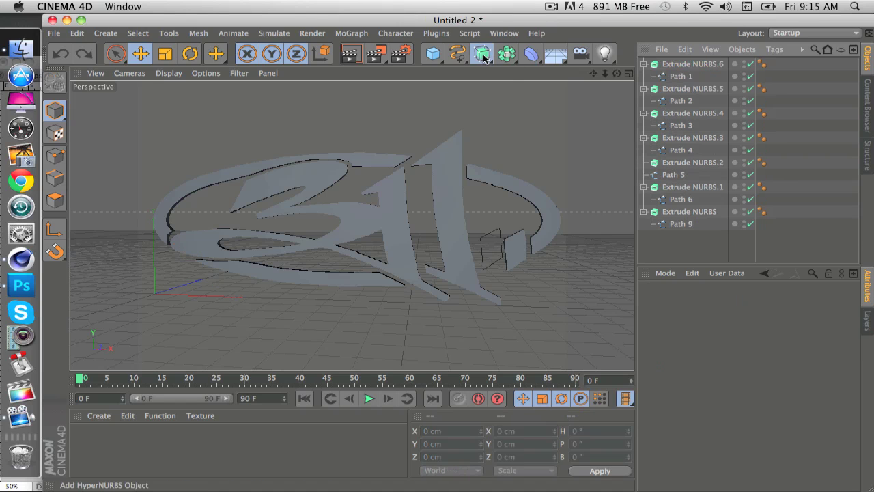
drag(482, 53, 611, 65)
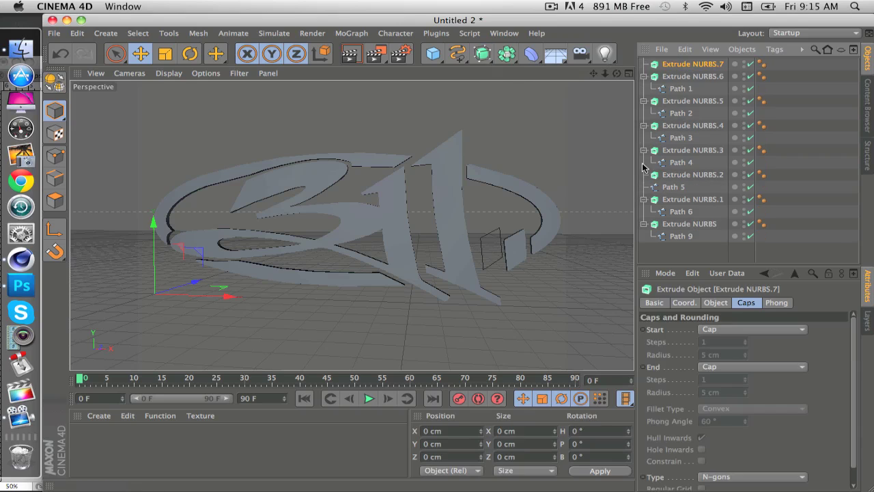
drag(698, 192, 678, 168)
click(679, 64)
key(Delete)
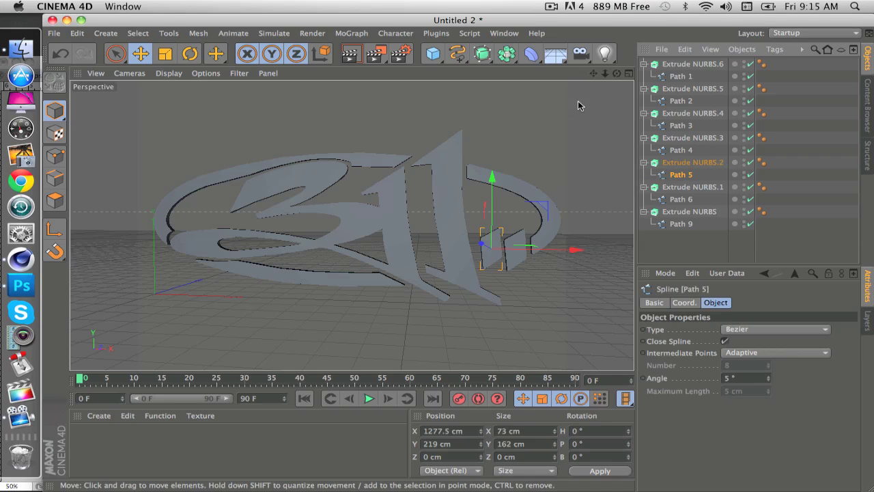
click(544, 122)
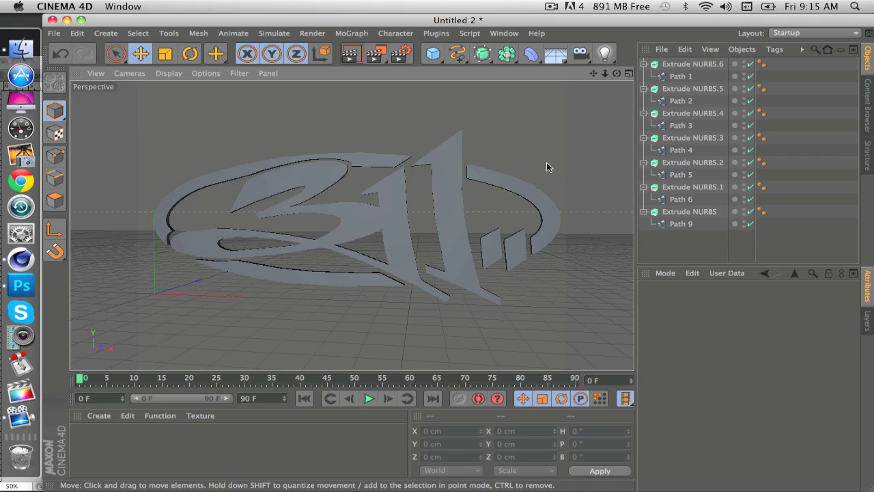
Step: Set the extrusion depth of Extrude NURBS.6 and Extrude NURBS.5 to 150 cm
click(682, 75)
click(687, 64)
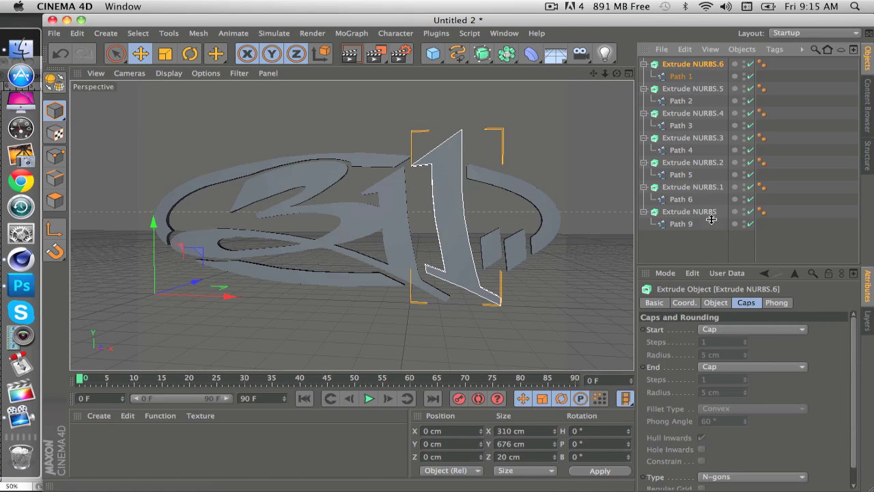
click(714, 302)
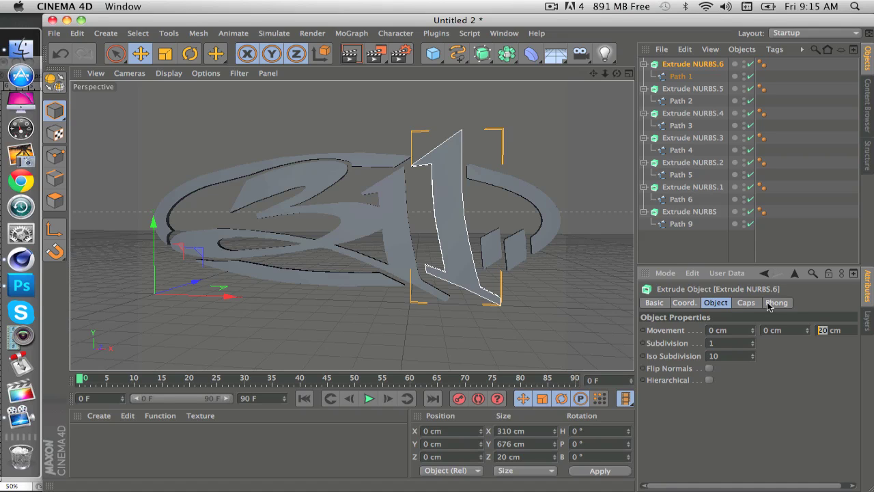
text(15)
click(682, 89)
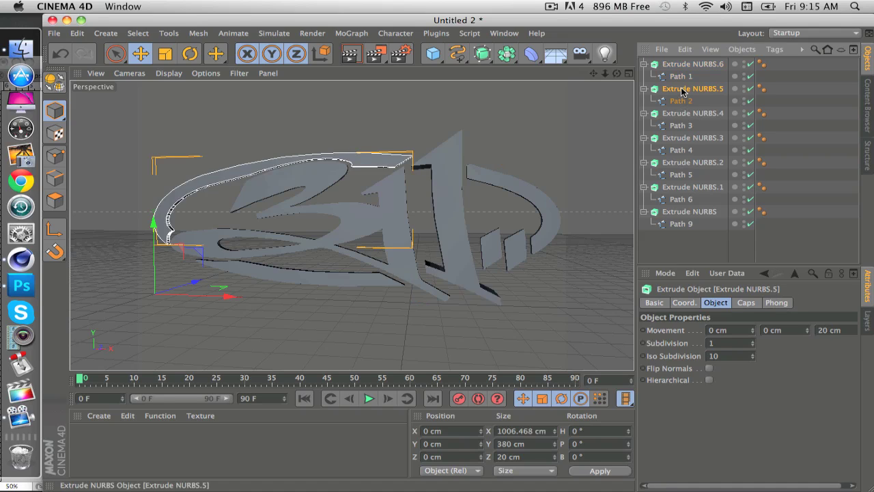
click(826, 332)
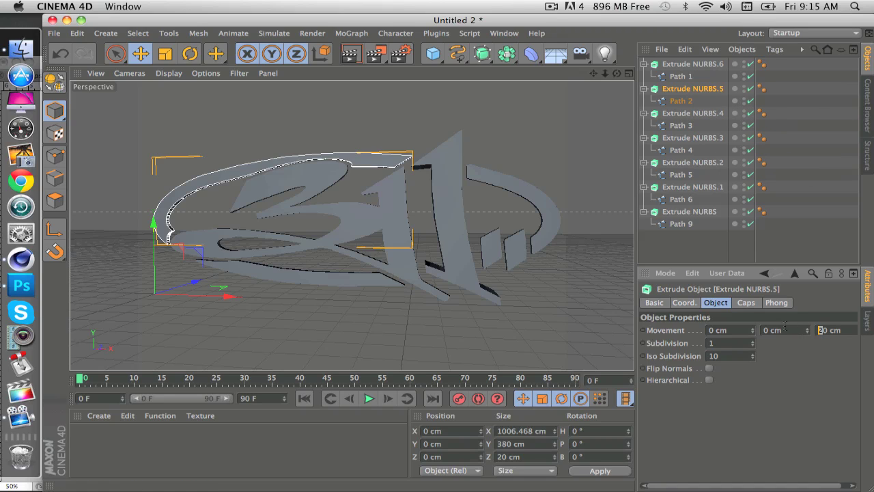
double_click(823, 330)
click(827, 330)
click(737, 113)
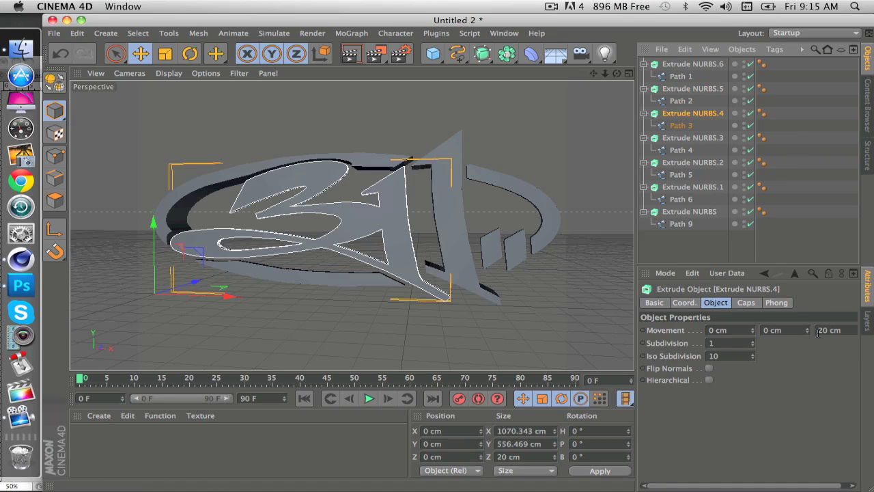
Step: Give Extrude NURBS.4 and Extrude NURBS.3 a 150 cm extrusion depth
click(818, 330)
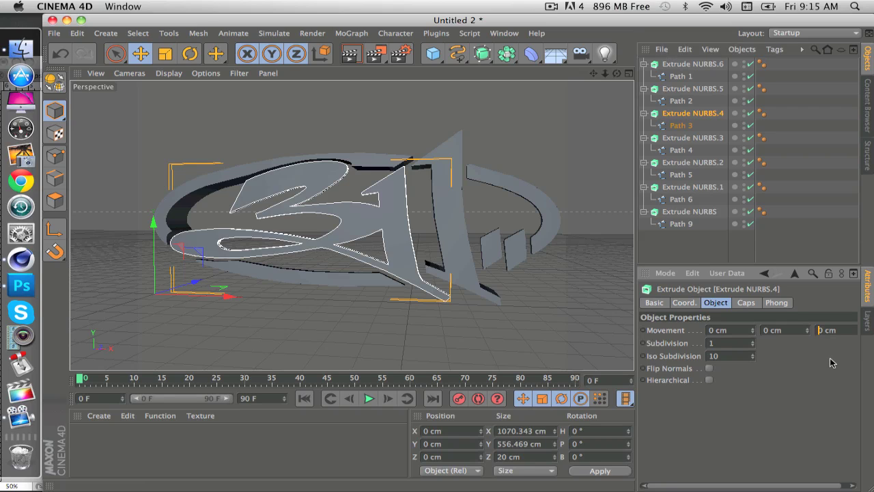
text(15)
key(Return)
key(Down)
click(824, 330)
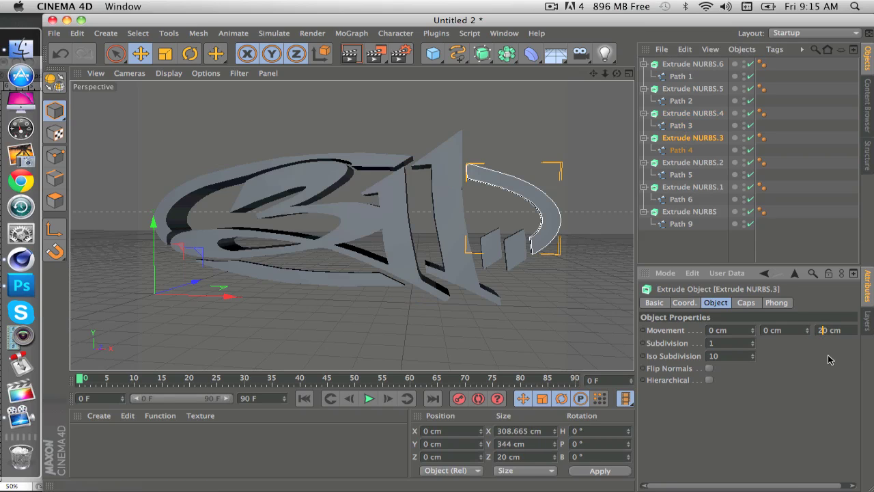
key(BackSpace)
text(15)
key(Return)
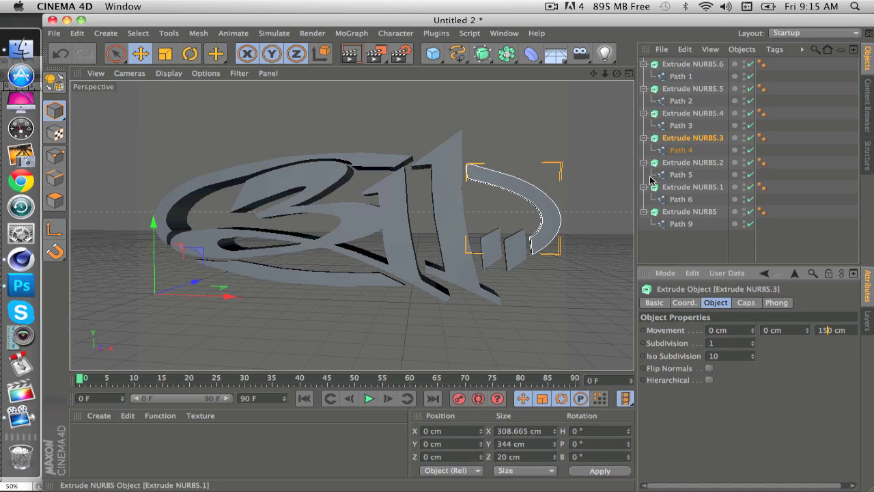
Step: Set Extrude NURBS.2's extrusion depth to 150 cm
key(Down)
click(824, 330)
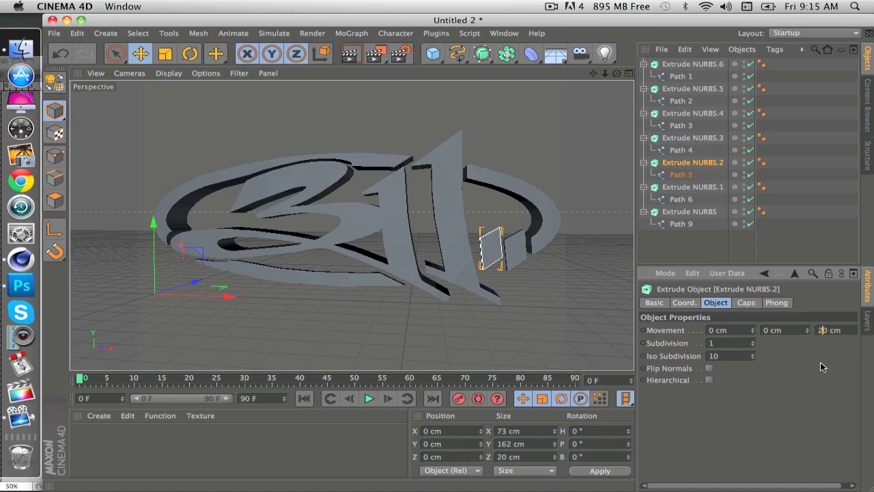
key(BackSpace)
text(15)
key(Return)
Step: Set Extrude NURBS.1 and Extrude NURBS to a 150 cm extrusion depth
key(Down)
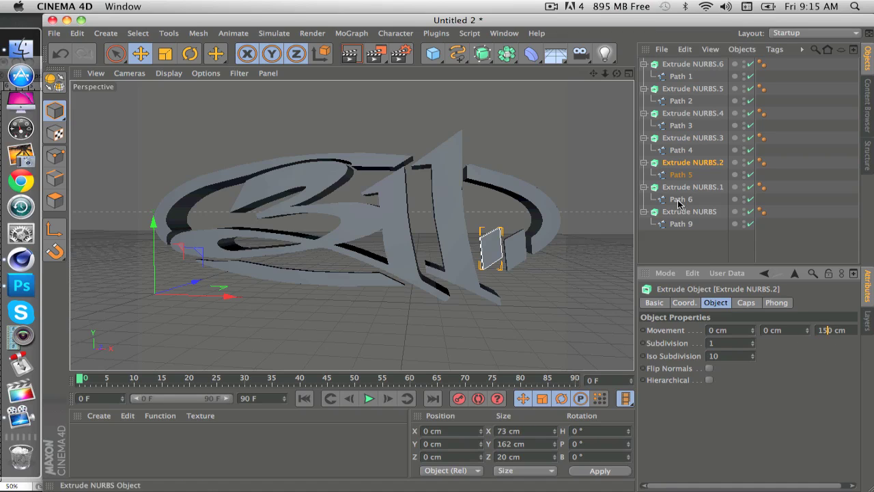
key(Down)
key(Up)
click(824, 331)
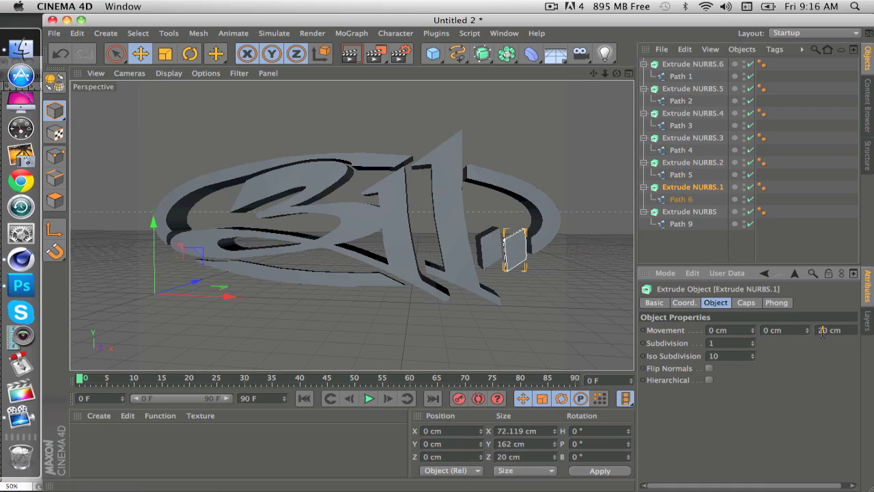
key(BackSpace)
text(15)
click(690, 211)
click(824, 331)
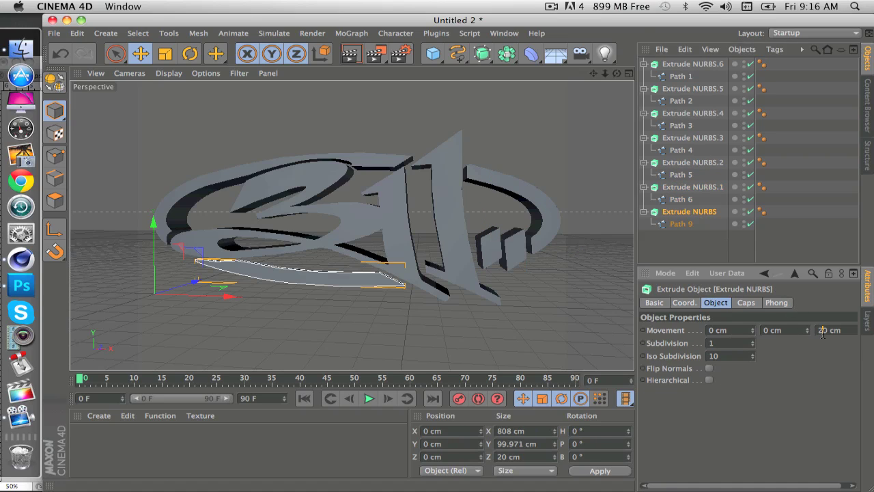
key(BackSpace)
text(150)
Step: Deselect everything, then orbit and pan the view to inspect the thickened 311 logo
click(697, 242)
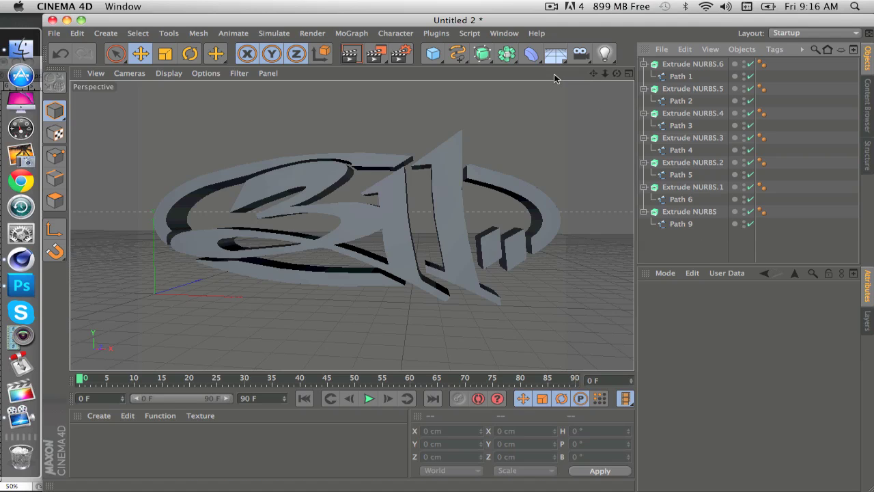
mouse_move(616, 73)
mouse_down()
mouse_move(631, 76)
mouse_move(612, 88)
mouse_up()
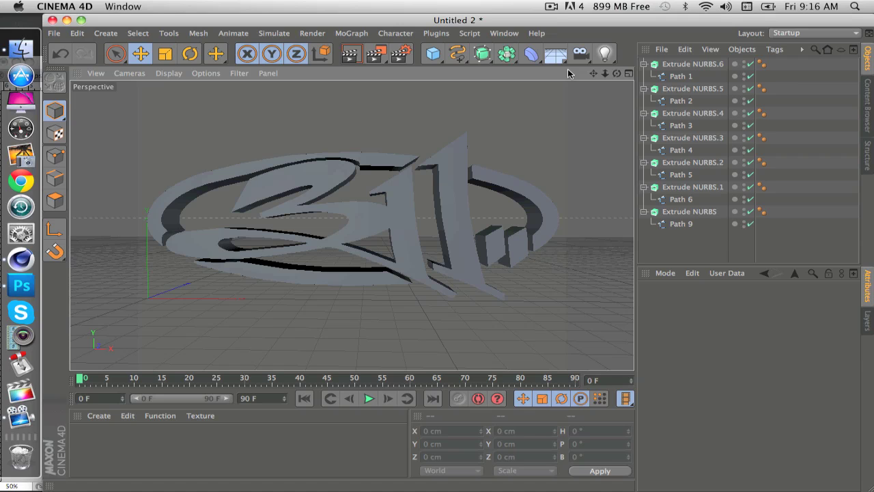
drag(593, 73, 594, 76)
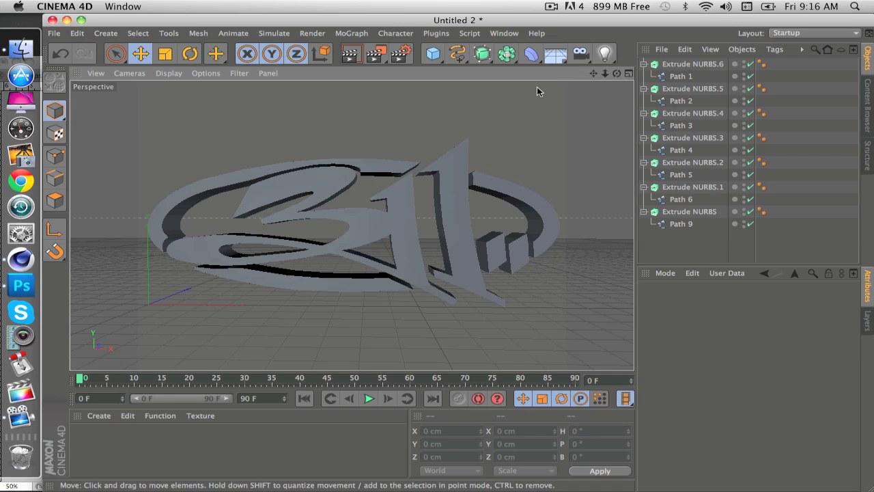
Step: Create a Null with Group Objects, move all seven Extrude NURBS into it, and collapse it
click(689, 211)
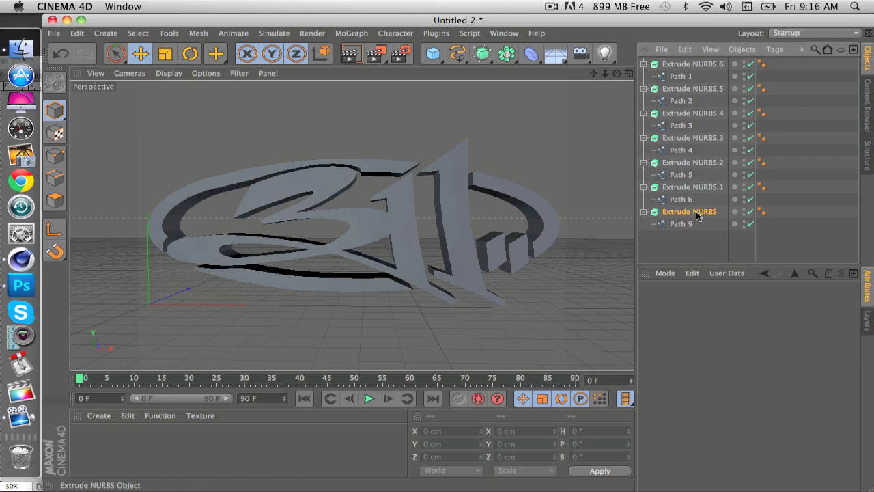
key(ctrl+a)
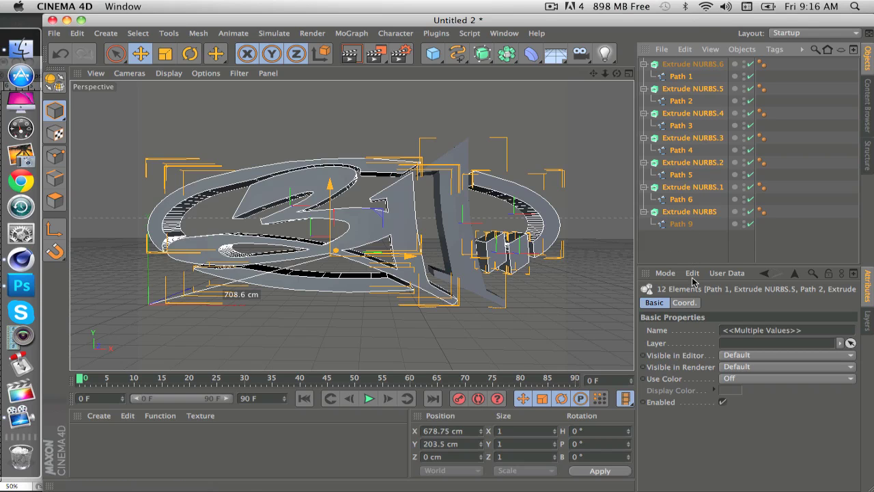
right_click(690, 67)
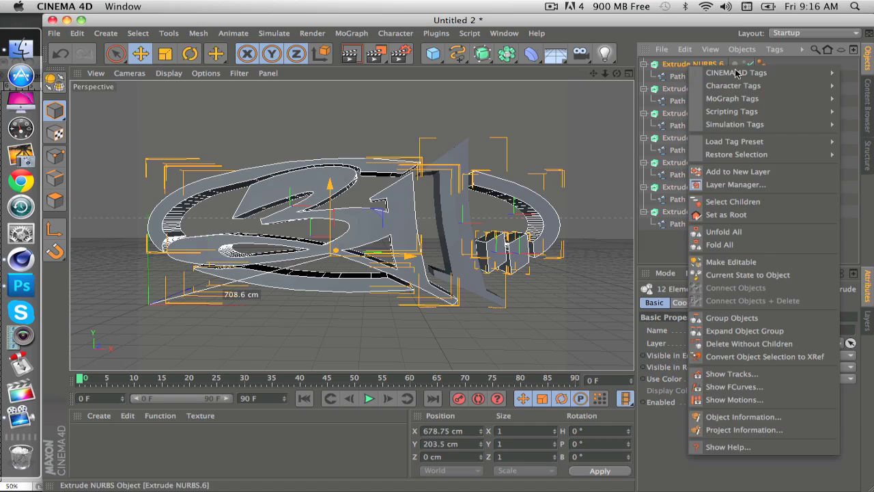
click(758, 318)
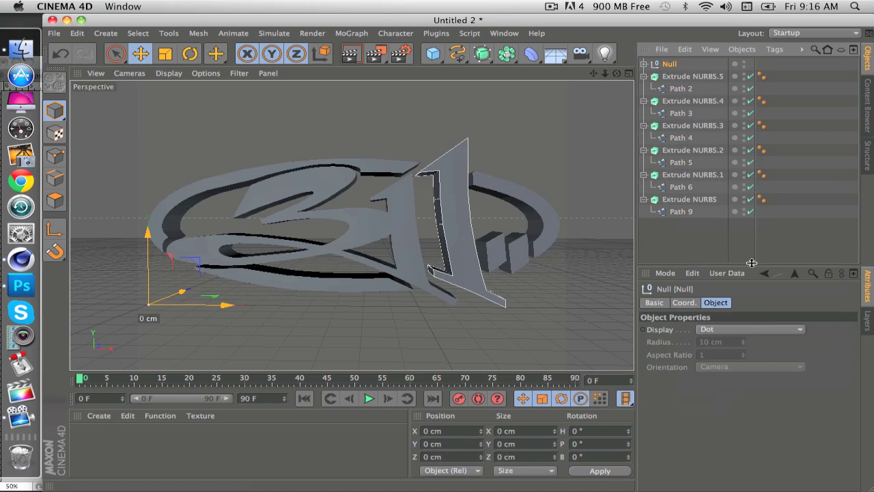
click(680, 77)
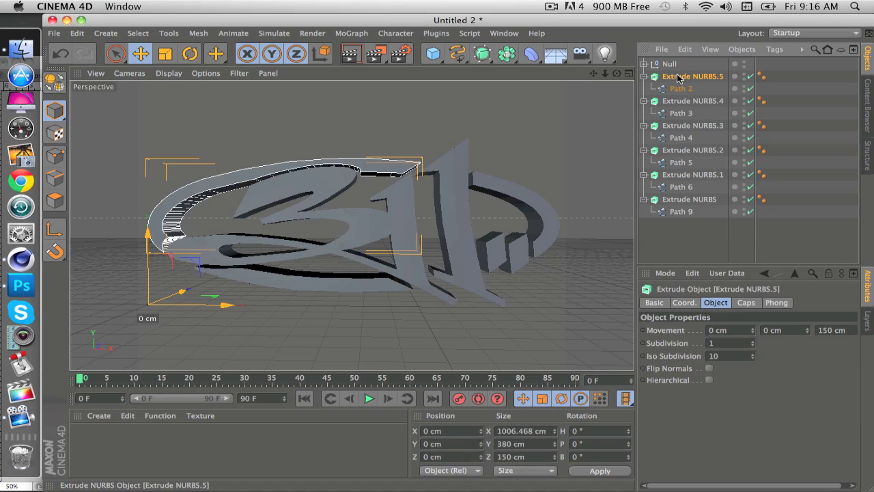
shift+click(710, 200)
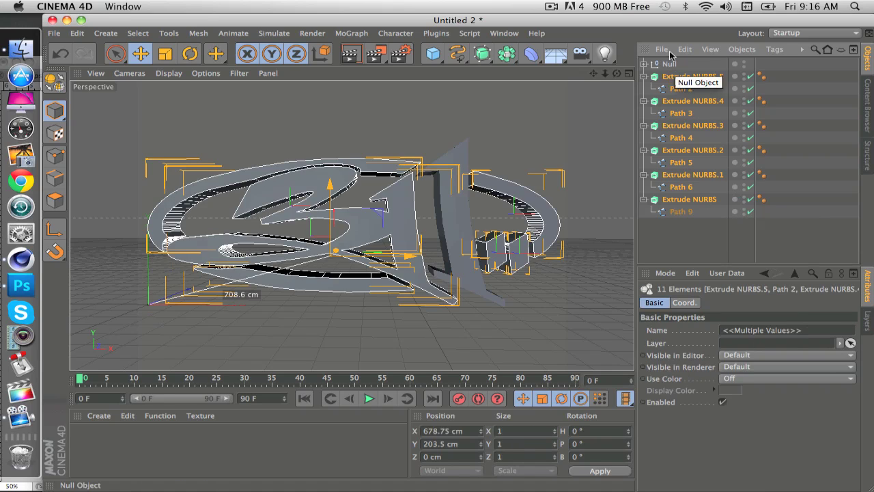
drag(690, 79, 690, 64)
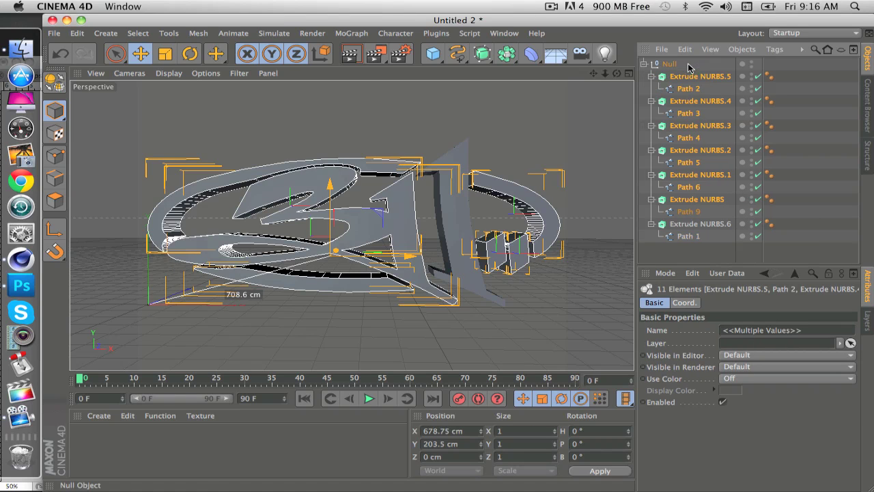
click(643, 64)
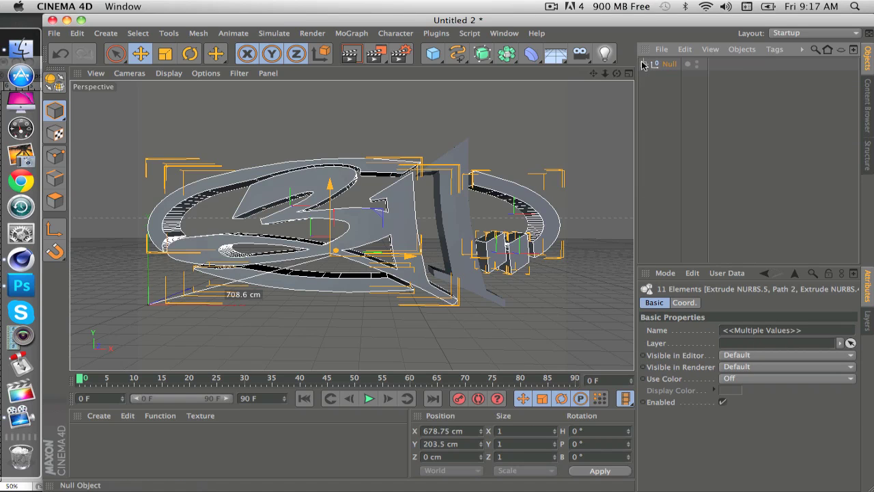
Step: Create a new material, Mat, and set its colour to pure red (255, 0, 0)
click(662, 153)
double_click(87, 464)
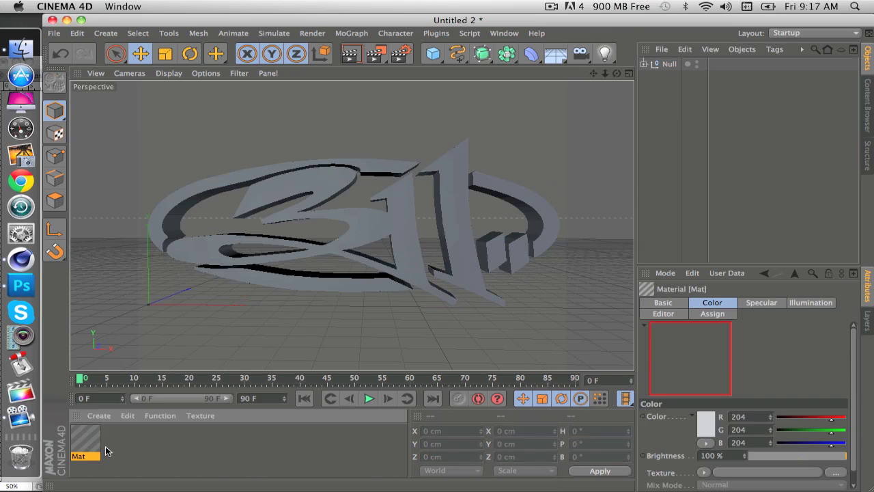
double_click(94, 448)
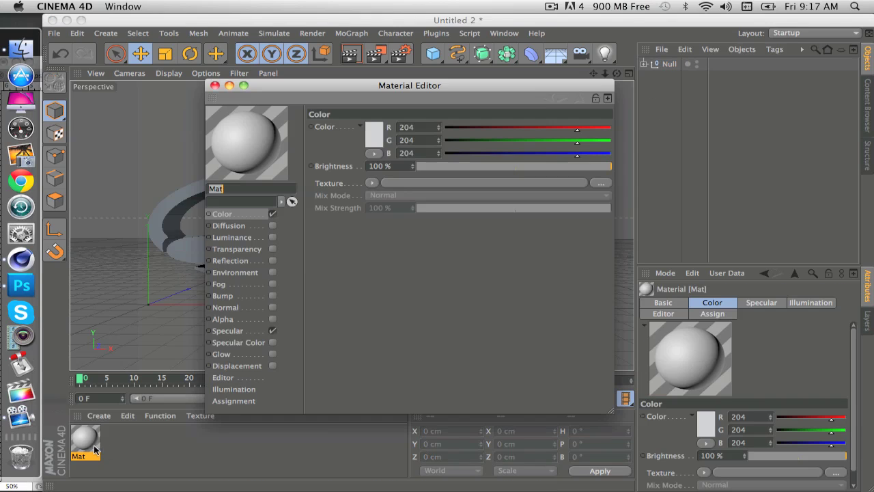
click(375, 131)
drag(375, 130, 383, 94)
click(398, 177)
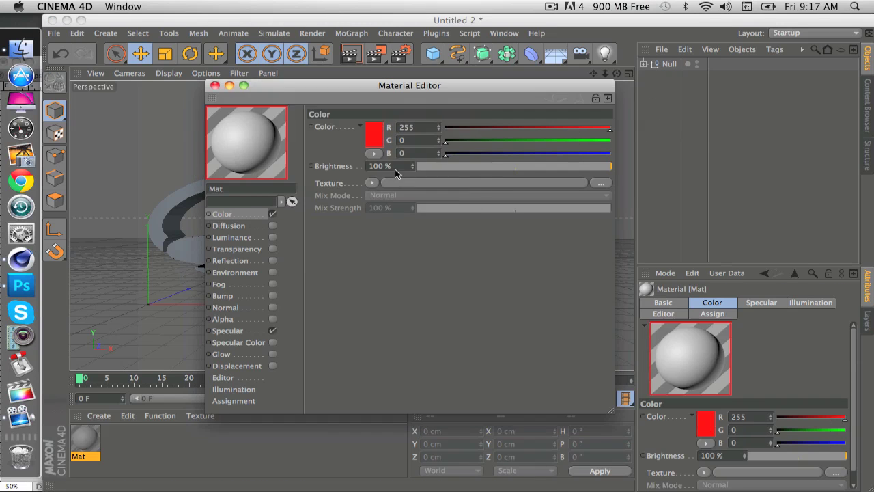
Step: Undo the accidental logo rotation and apply Mat to the Null group
click(214, 84)
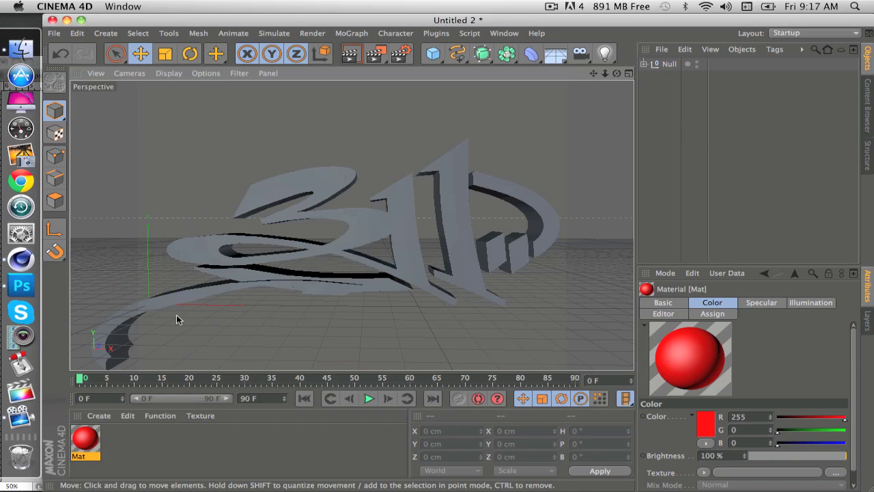
key(super+z)
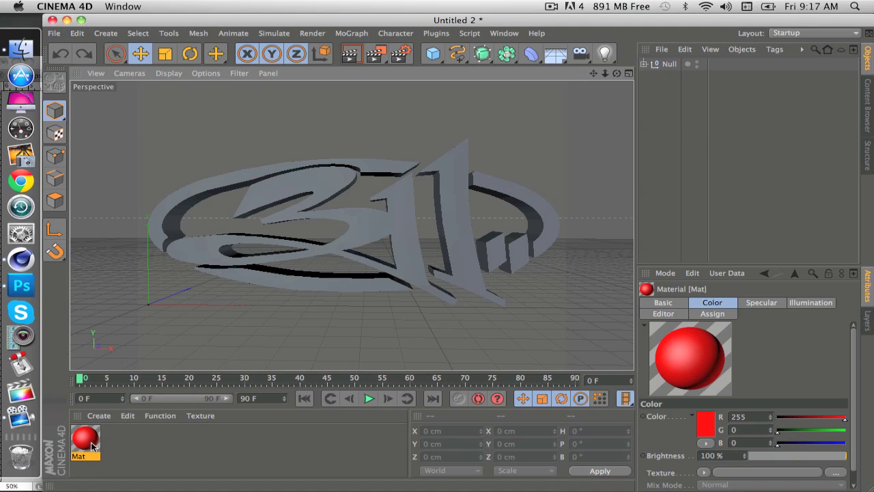
drag(88, 444, 661, 66)
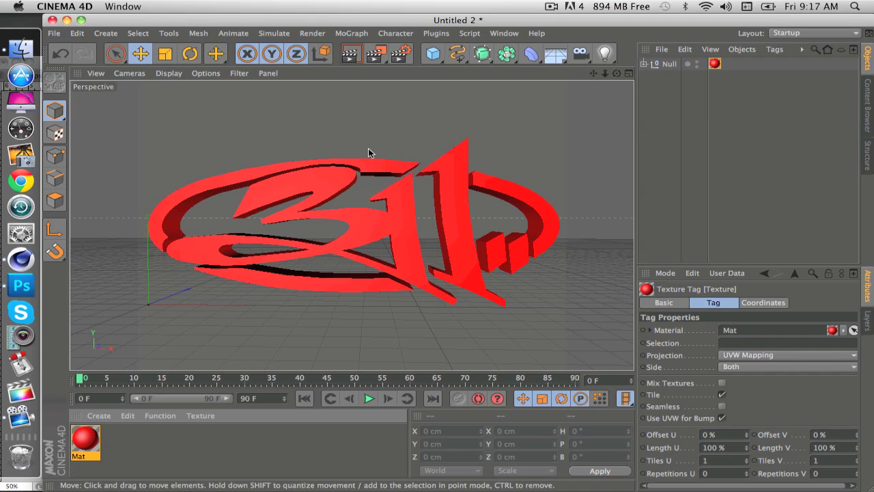
Step: Set both Start and End caps of Extrude NURBS.5 to Fillet Cap
click(644, 64)
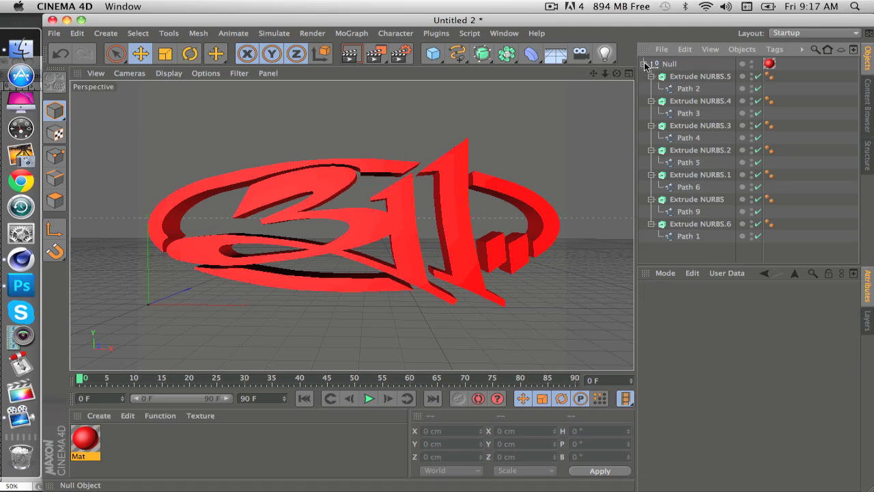
click(689, 77)
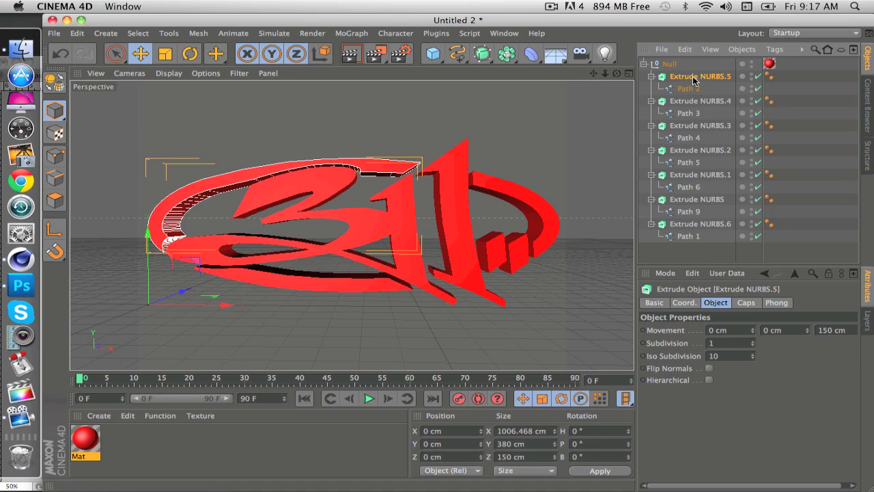
click(746, 302)
click(737, 329)
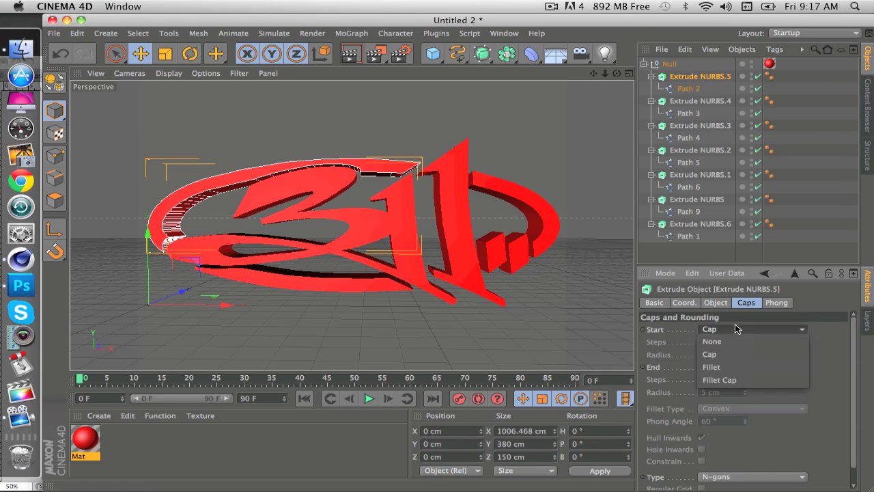
click(744, 381)
click(749, 367)
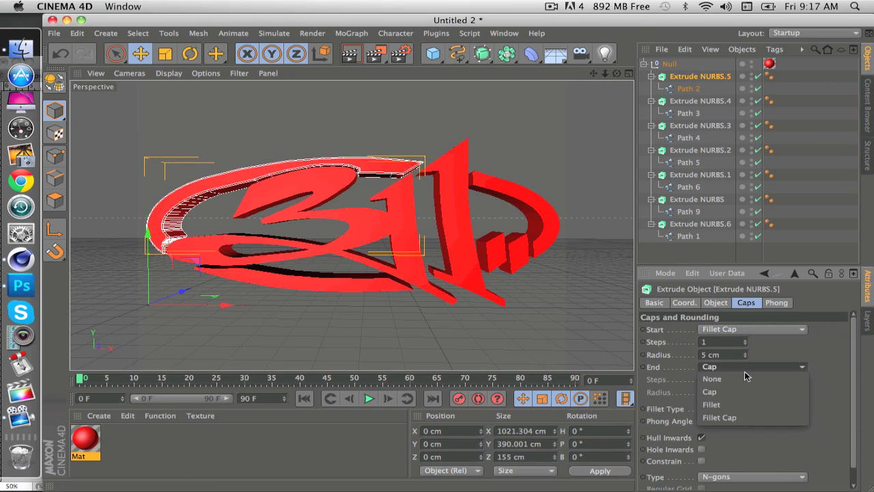
click(751, 416)
click(477, 144)
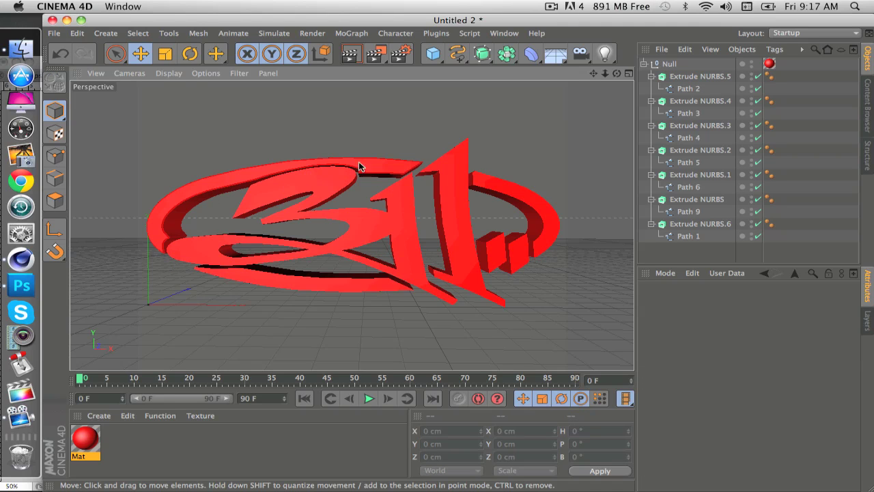
Step: Render a viewport preview of the red logo twice, clearing it back to the editor view
click(350, 54)
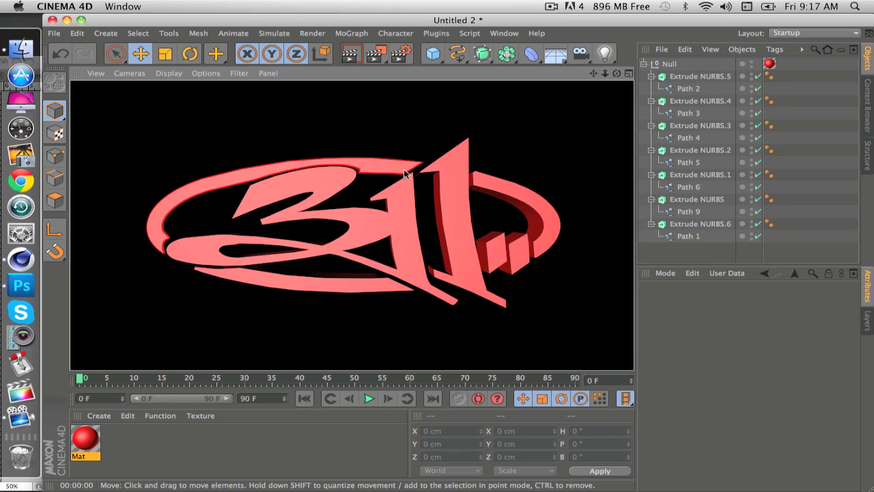
click(213, 148)
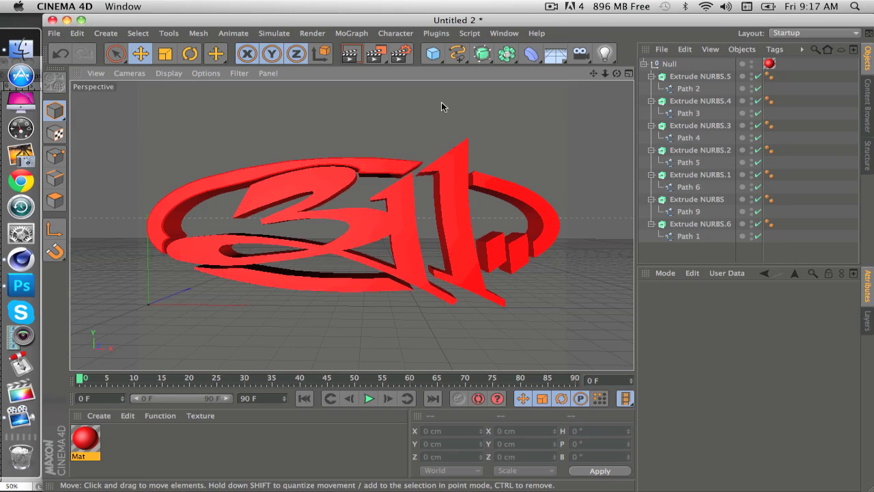
click(351, 54)
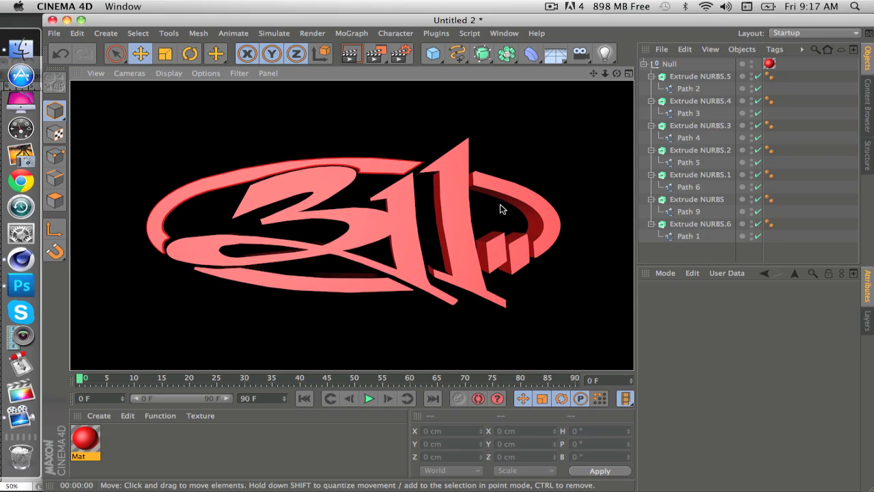
click(368, 108)
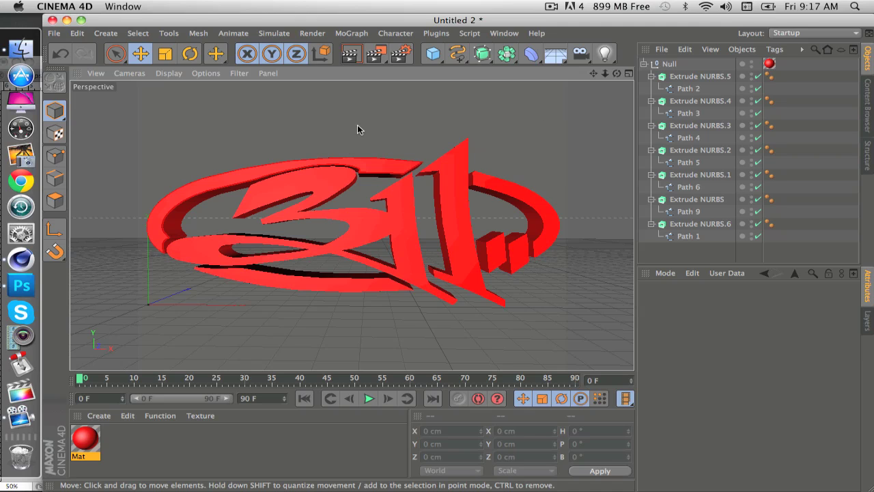
Step: Open 311 logo.c4d from Recent Files and render a viewport preview of the blue logo
click(53, 33)
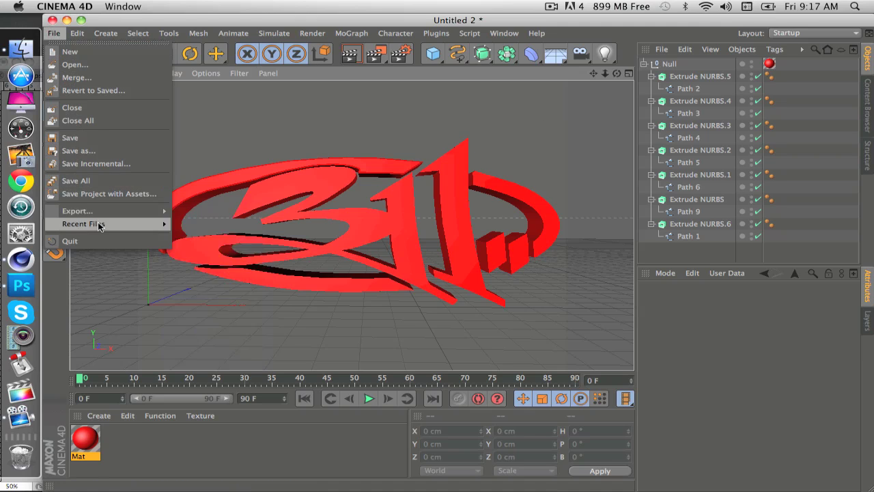
mouse_move(146, 224)
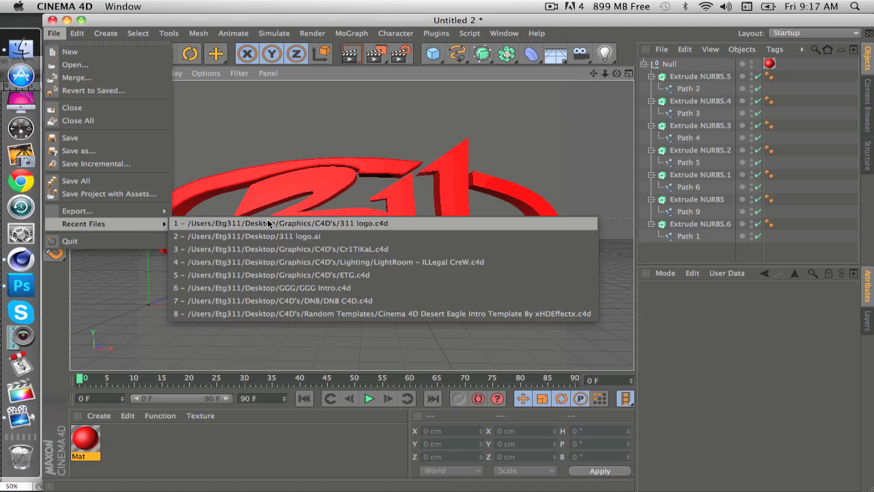
click(269, 224)
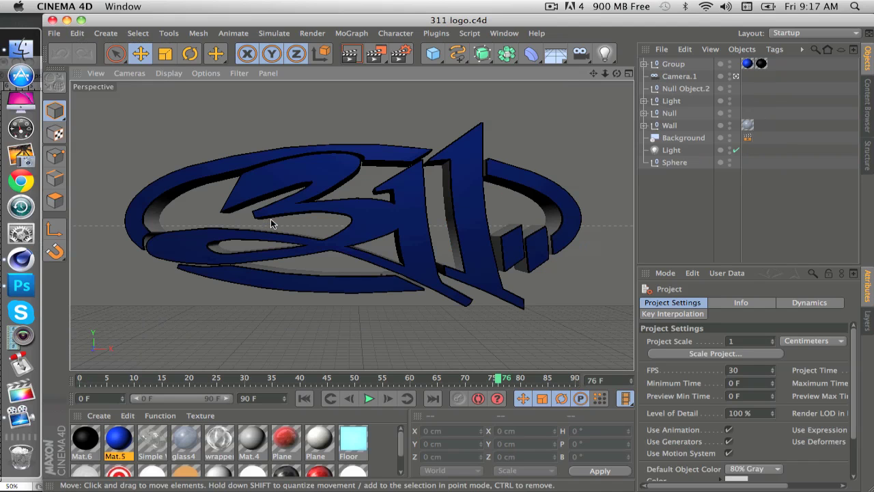
click(348, 54)
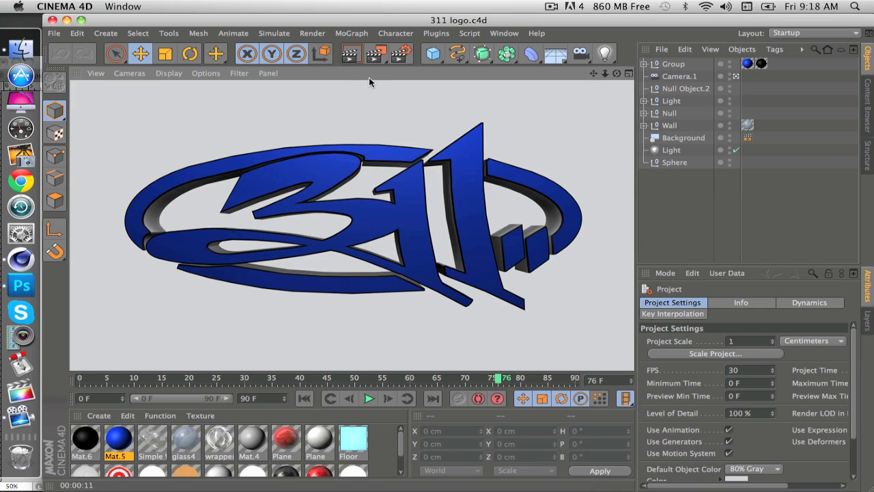
click(402, 55)
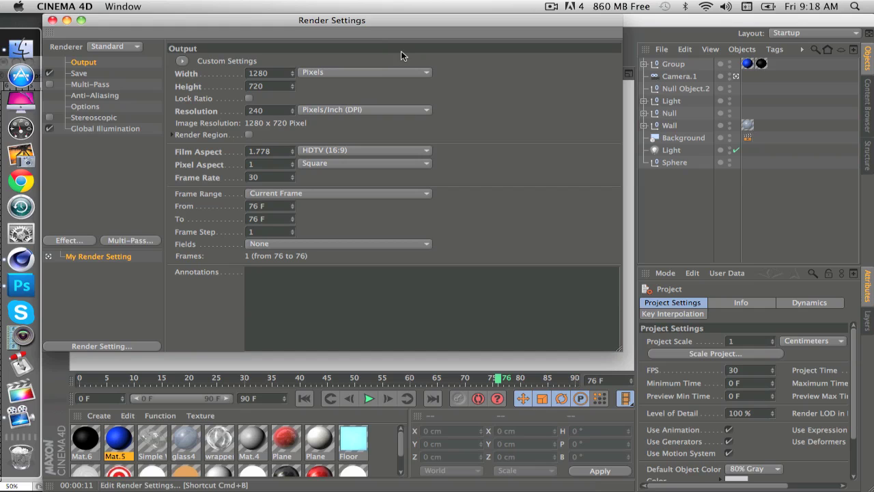
click(79, 73)
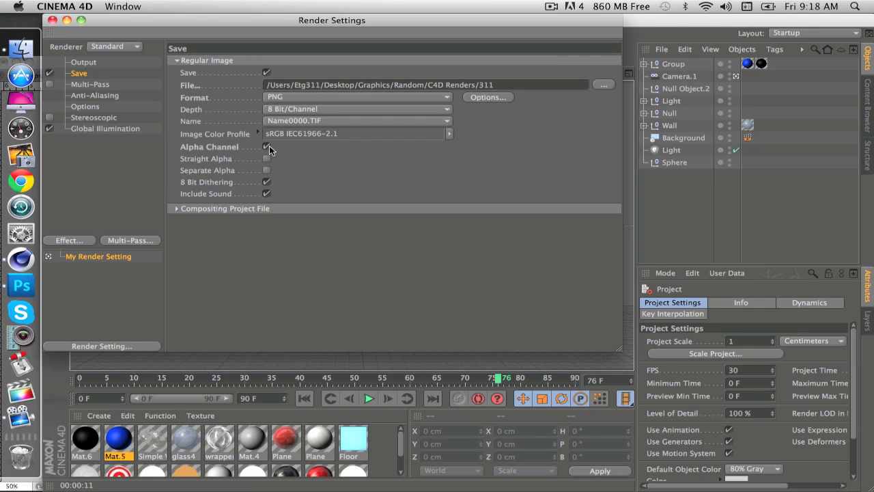
click(52, 20)
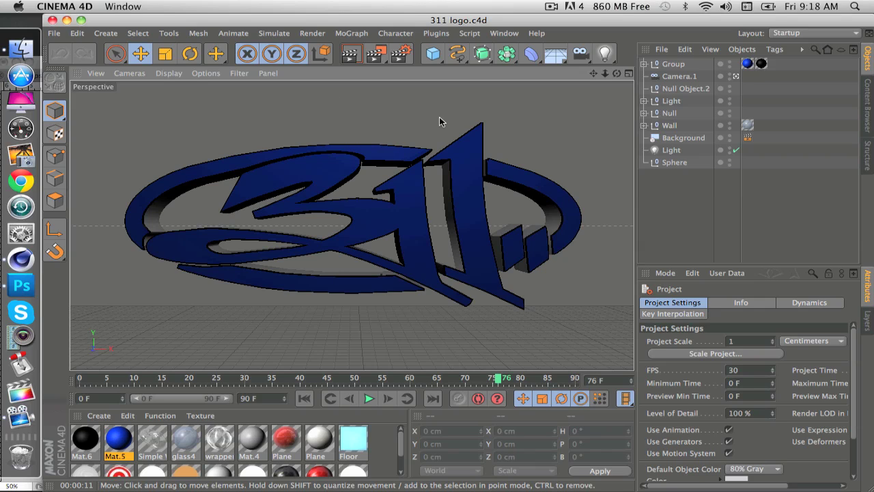
Step: Create a new material, Mat.7, coloured bright green (R34 G255 B0)
scroll(380, 465, down, 2)
double_click(379, 465)
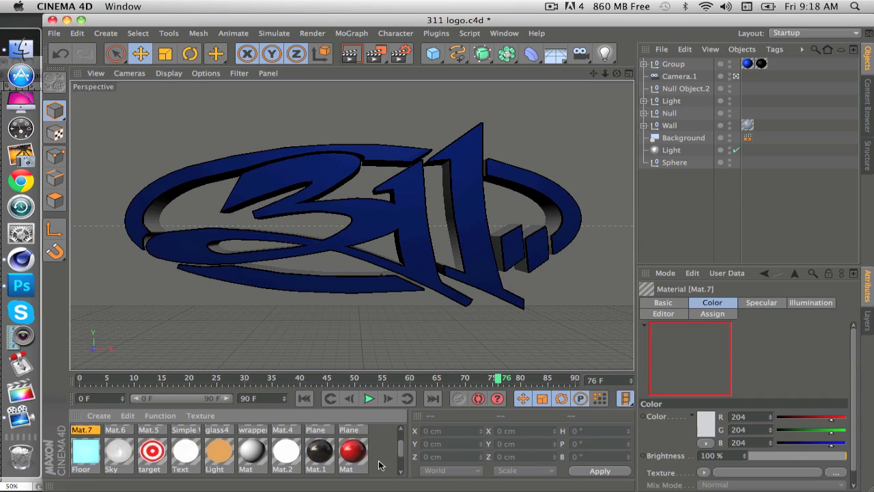
double_click(92, 437)
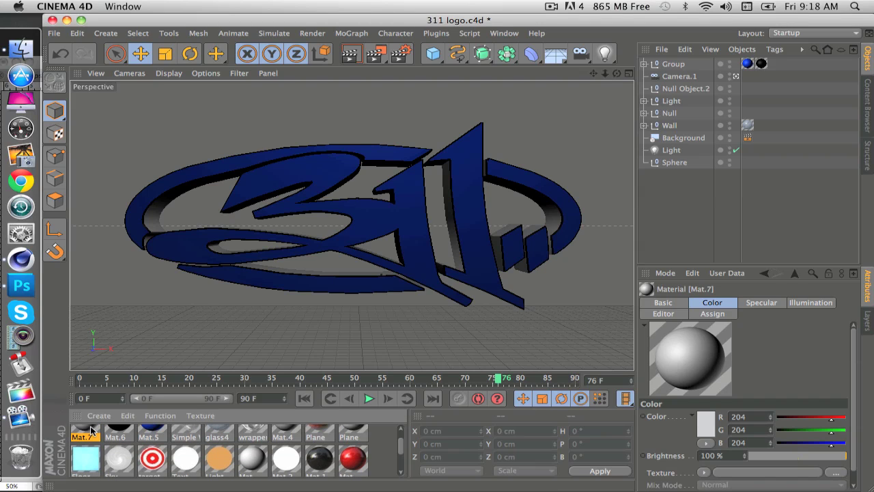
double_click(92, 432)
click(376, 149)
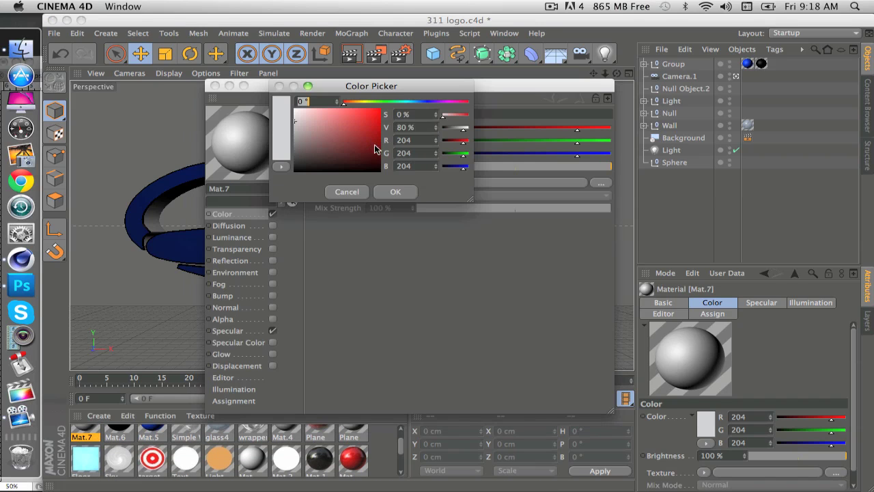
click(382, 103)
click(381, 109)
click(395, 192)
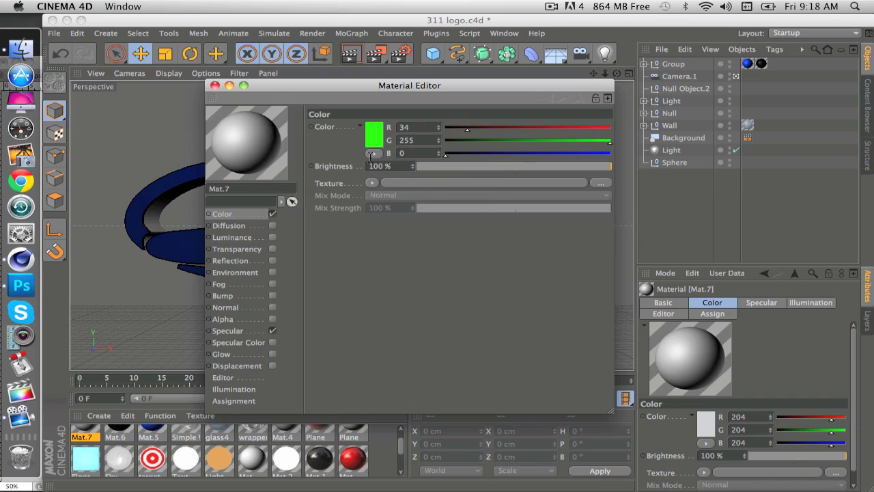
Step: Apply Mat.7 to the Background object
click(215, 85)
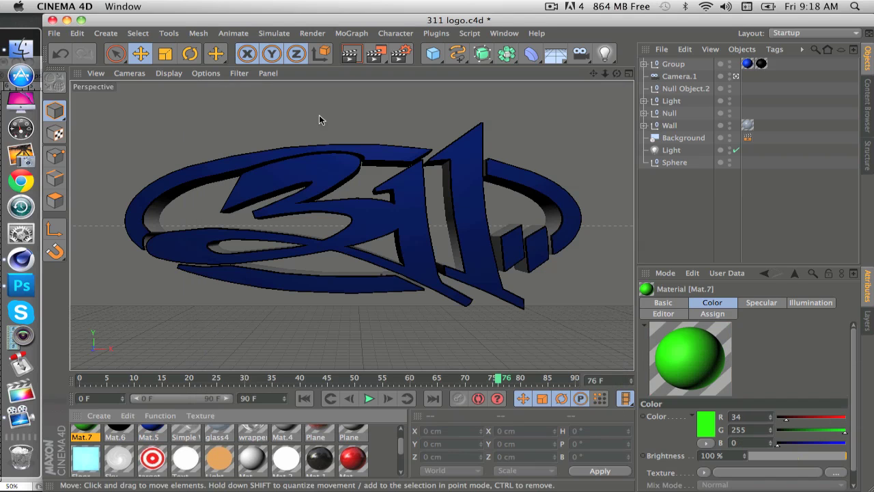
click(683, 137)
drag(91, 436, 678, 138)
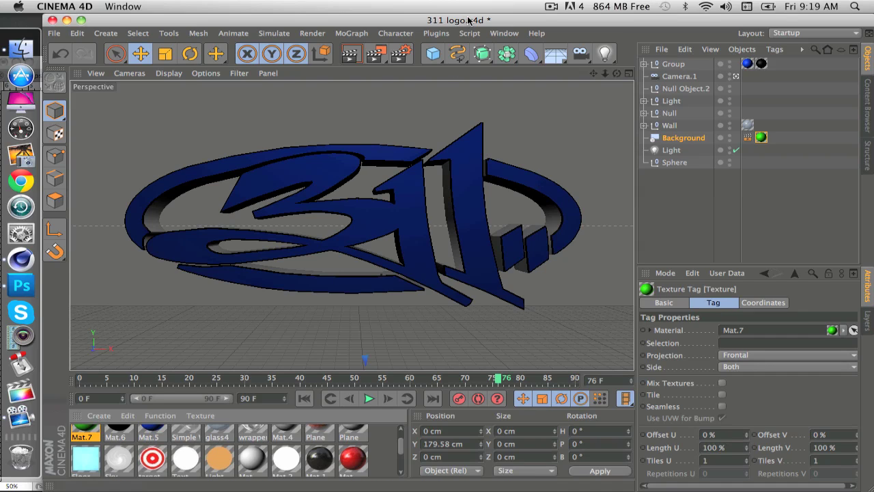
Step: Render the viewport to show the blue 311 logo on solid green
click(366, 59)
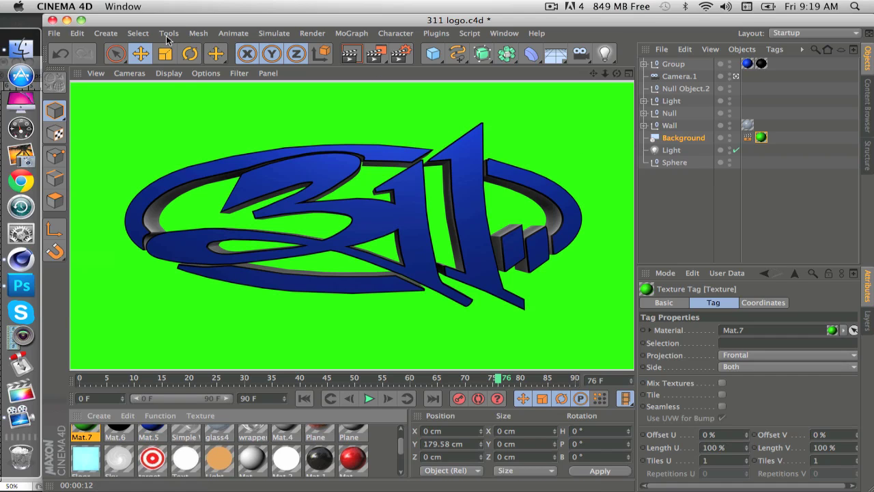
Step: Hide Cinema 4D and bring Photoshop forward on the Untitled-1 document
click(66, 19)
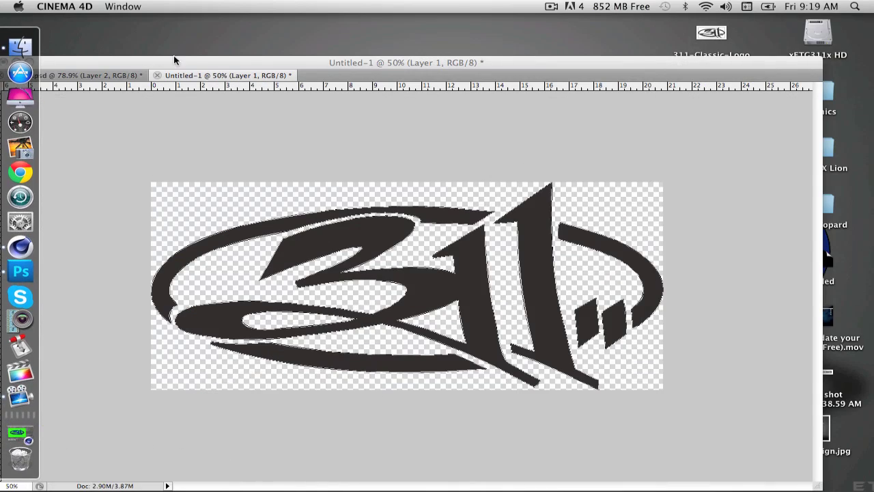
click(278, 65)
click(202, 80)
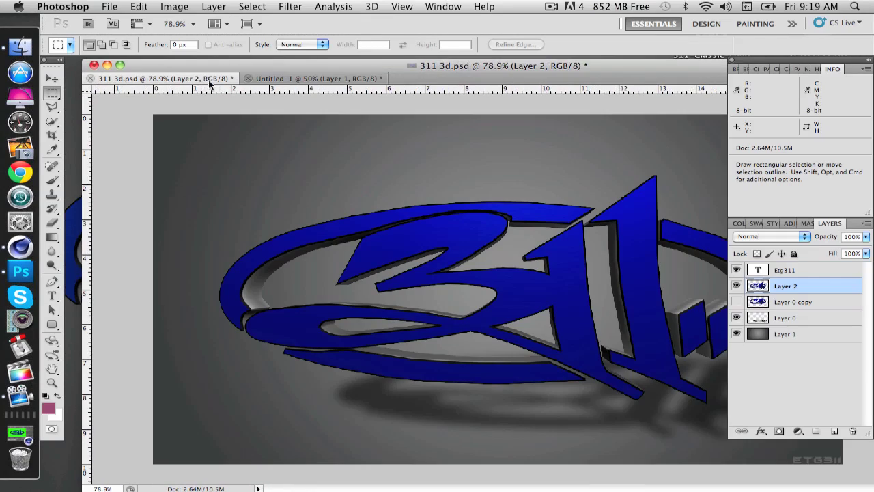
drag(263, 67, 161, 62)
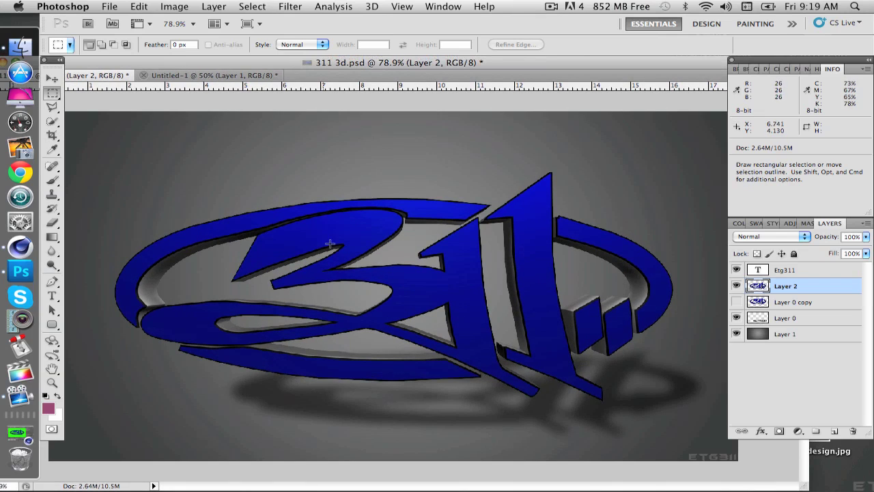
click(230, 76)
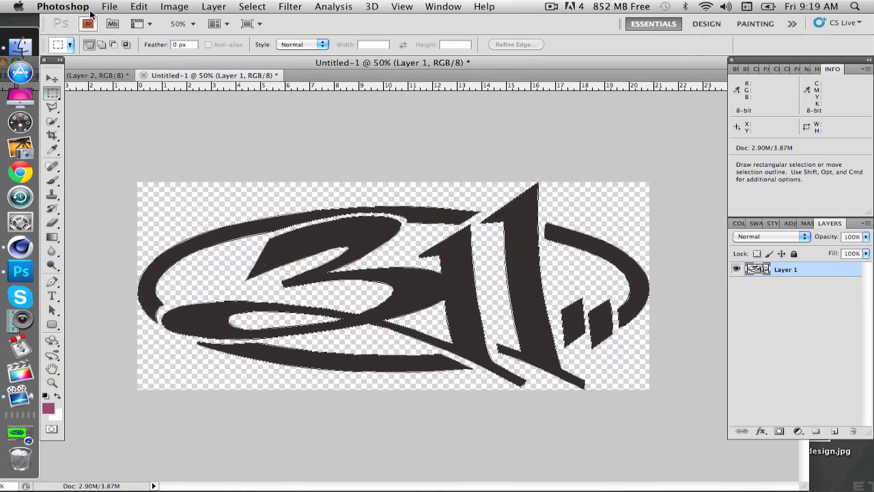
Step: Start a new document, then dismiss it and close the blank Untitled-2
click(109, 6)
click(119, 22)
click(572, 142)
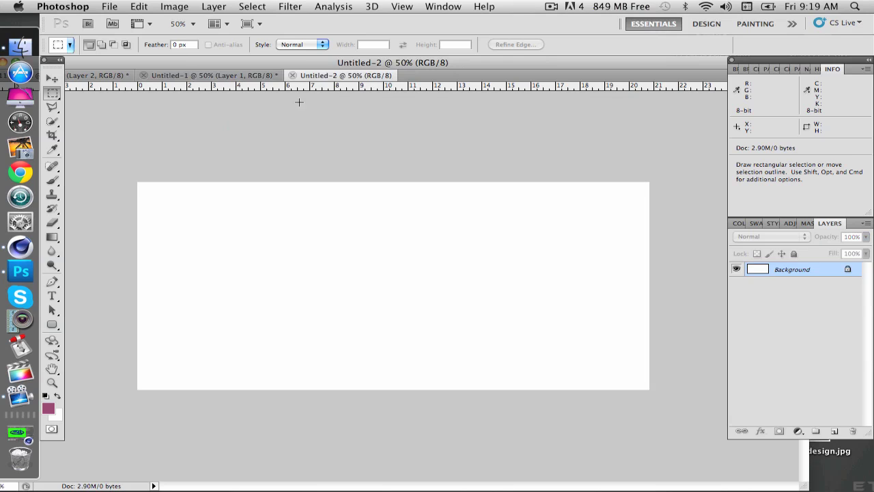
click(293, 75)
Step: Open the rendered 311_0076.png image via File > Open
click(109, 6)
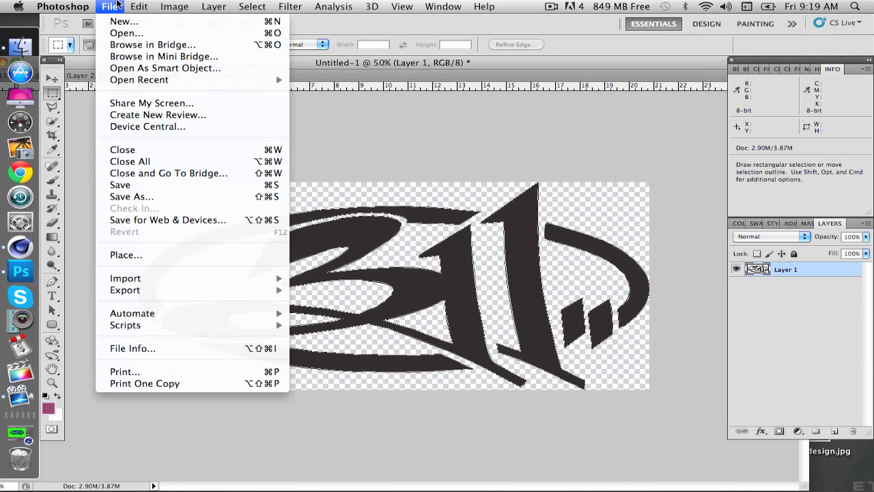
click(118, 35)
double_click(527, 130)
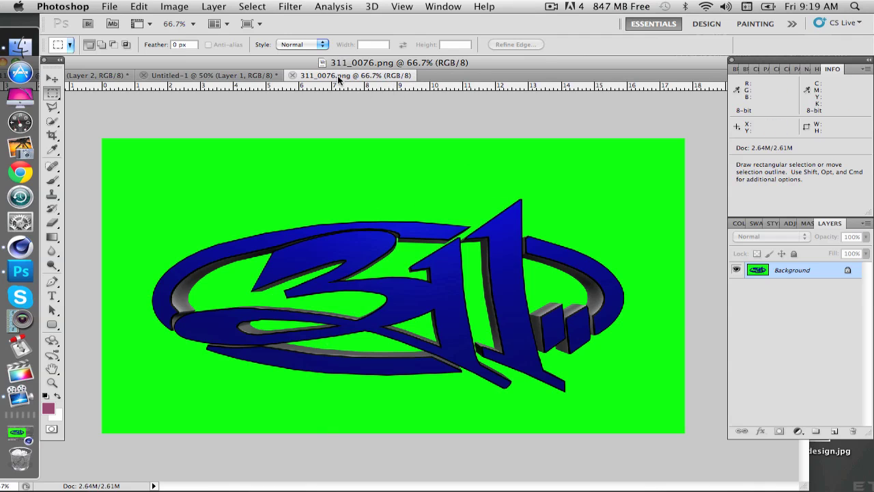
Step: Run Filter > Easy Green Screen Free on 311_0076.png and apply it to remove the green
click(333, 6)
mouse_move(298, 6)
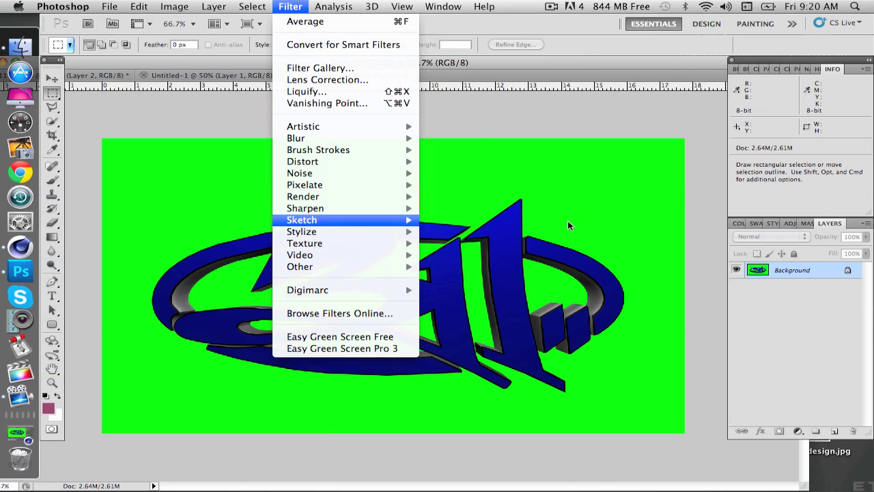
click(389, 338)
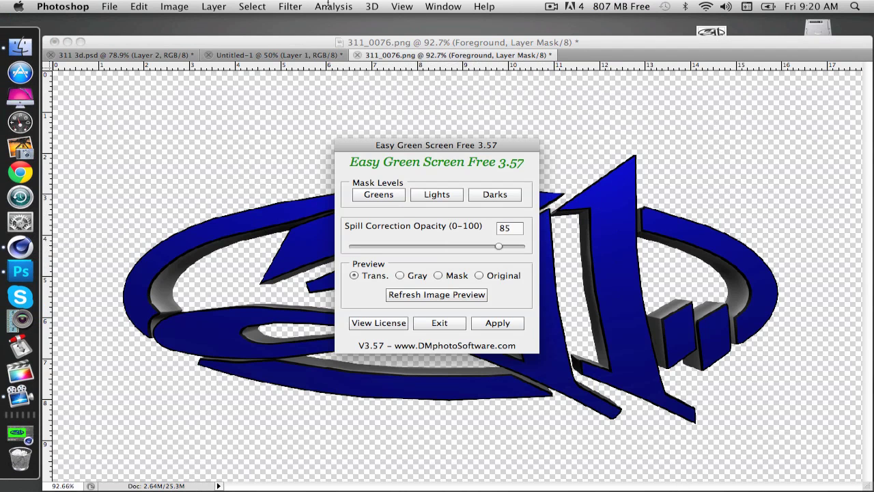
click(490, 322)
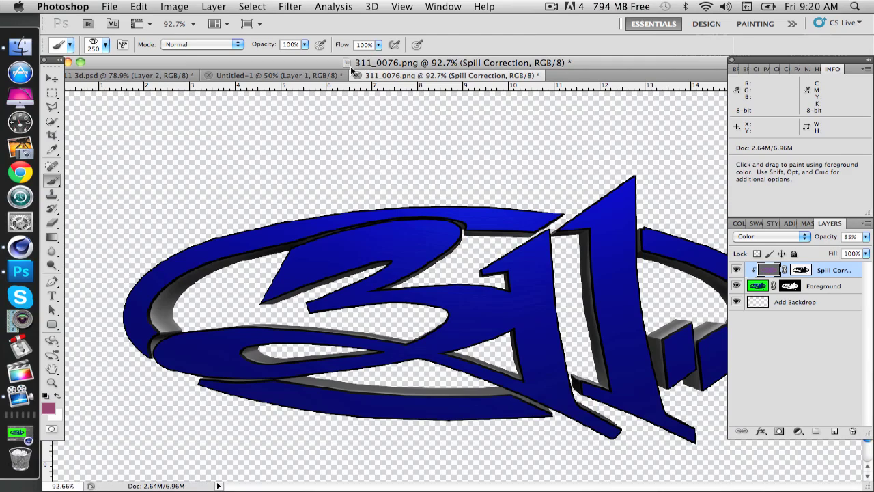
Step: Close 311_0076.png without saving and dock 311 3d.psd to fill the workspace
click(357, 75)
click(412, 187)
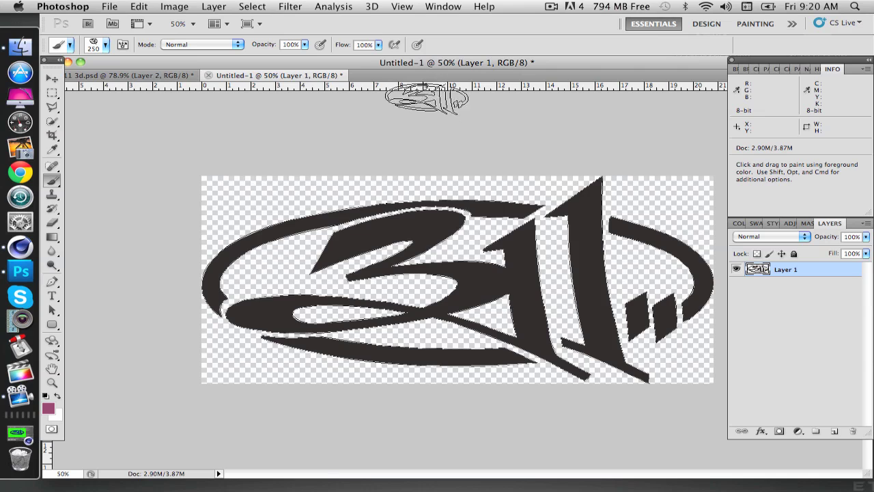
drag(503, 153, 286, 60)
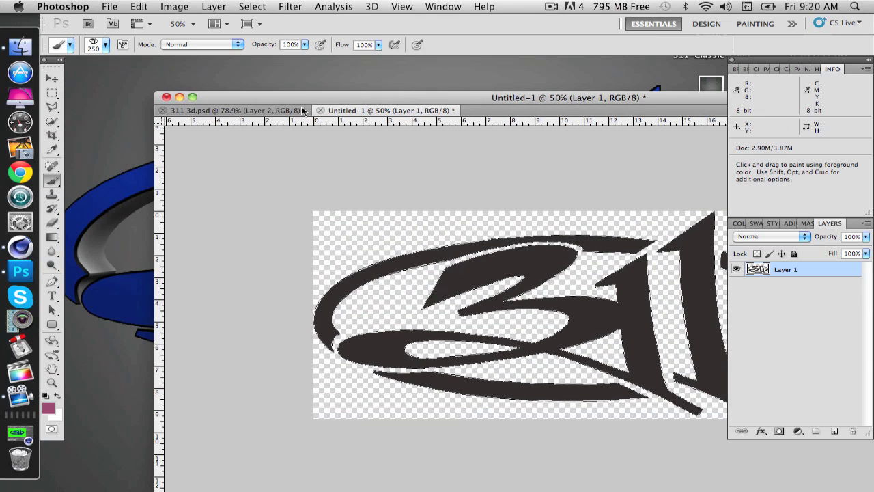
click(238, 112)
drag(281, 97, 125, 52)
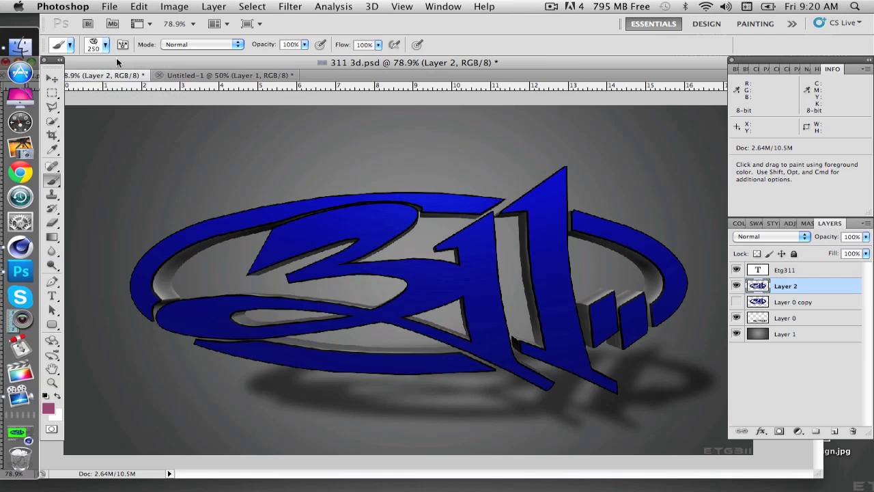
Step: Open Save for Web, pan the logo preview, then cancel the export
click(107, 6)
click(124, 219)
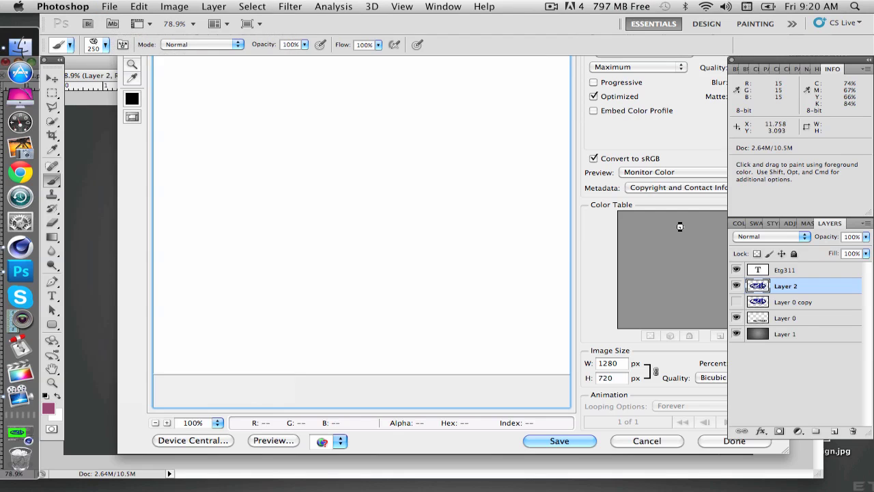
drag(244, 138, 351, 215)
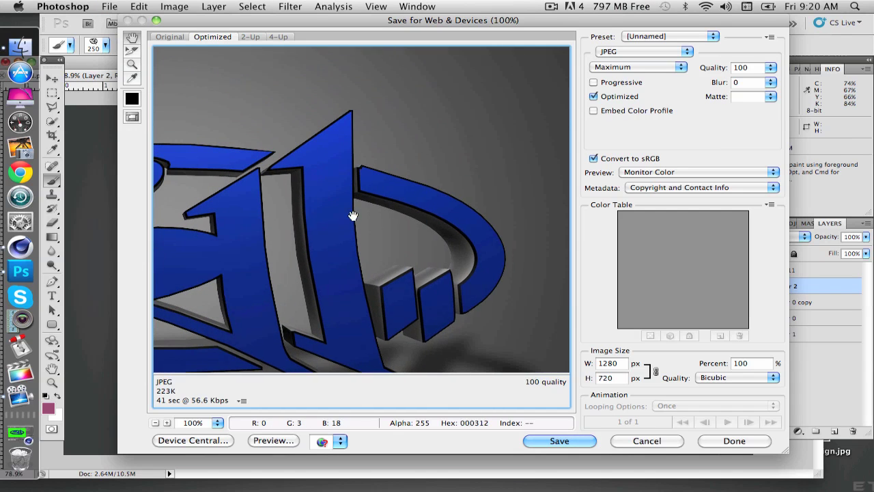
click(645, 440)
Step: Float and minimize the 311 3d.psd window to reveal the desktop wallpaper
drag(205, 74, 156, 91)
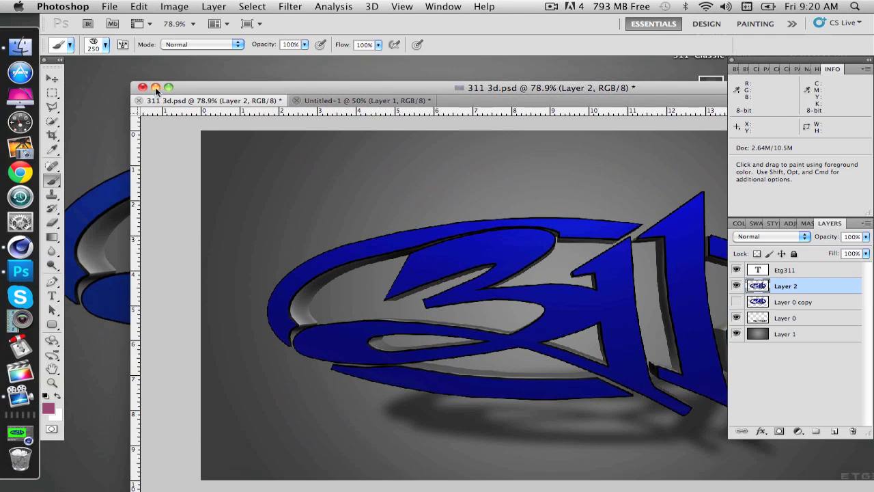
click(157, 87)
click(131, 83)
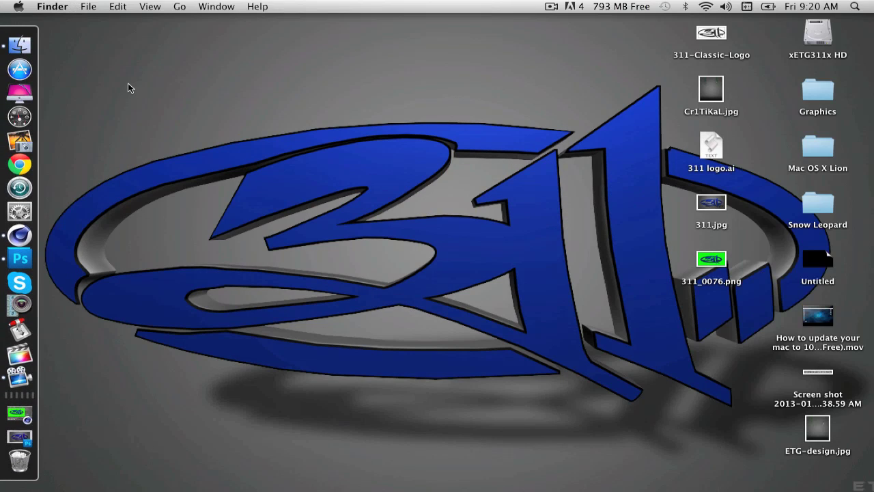